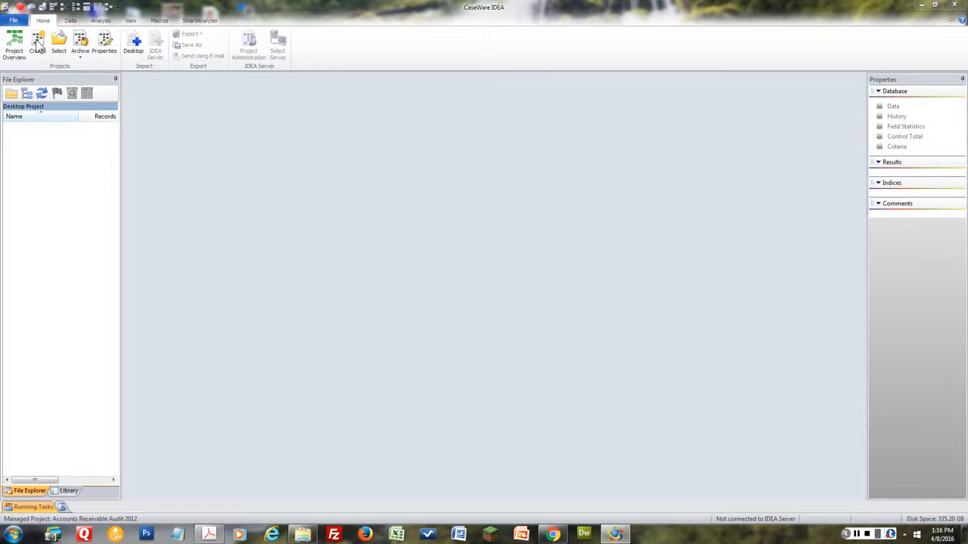
- Create a managed project named "Accounts Receivable 2012"
click(37, 47)
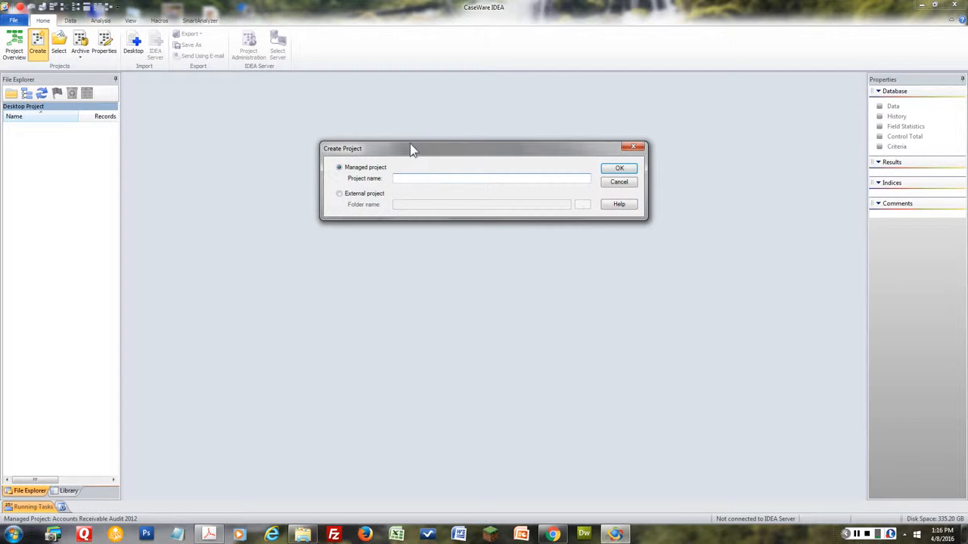
text(Accounts Receivable 2012)
click(609, 167)
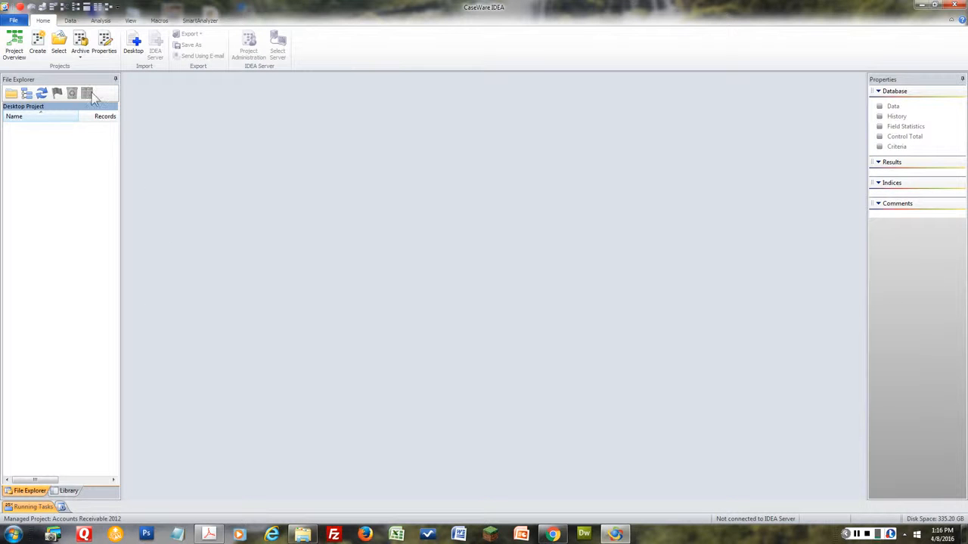
- Set the project's report name to "Accounts Receivable Audit" and its report period to "Jan 1, 2012 - Mar 31, 2012"
click(104, 44)
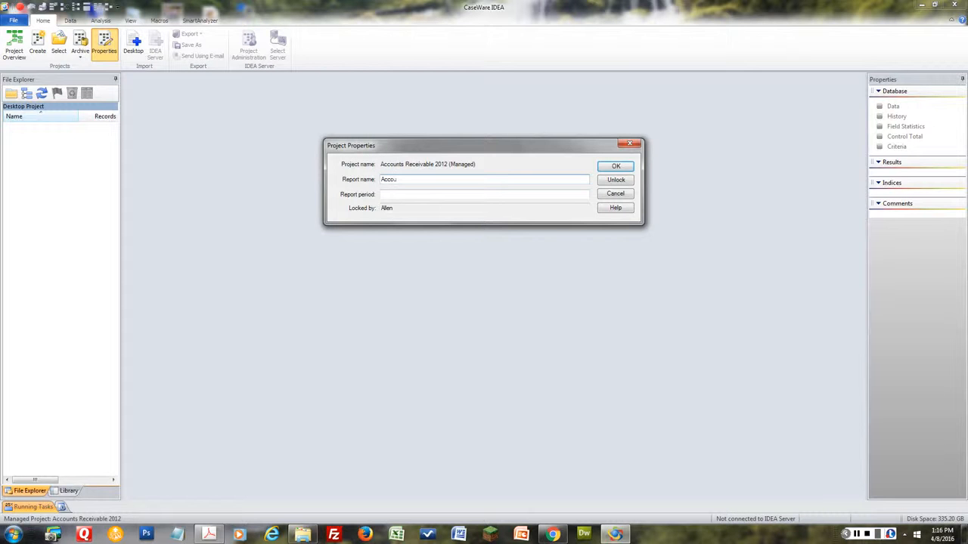
text(nts Receivable Audit)
key(Tab)
text(Jan )
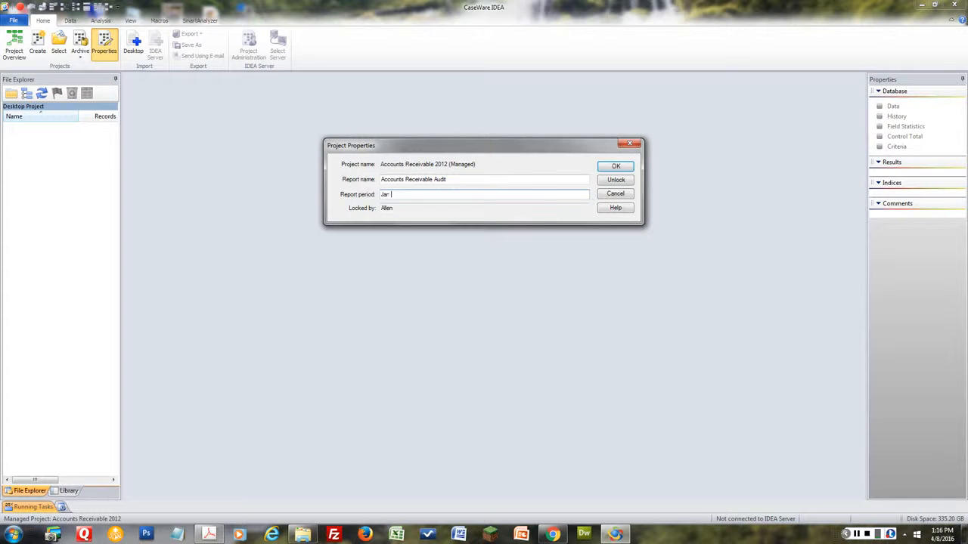
text(1, 2102)
key(BackSpace)
key(BackSpace)
key(BackSpace)
text(012 - Mar 31, 2012)
click(609, 170)
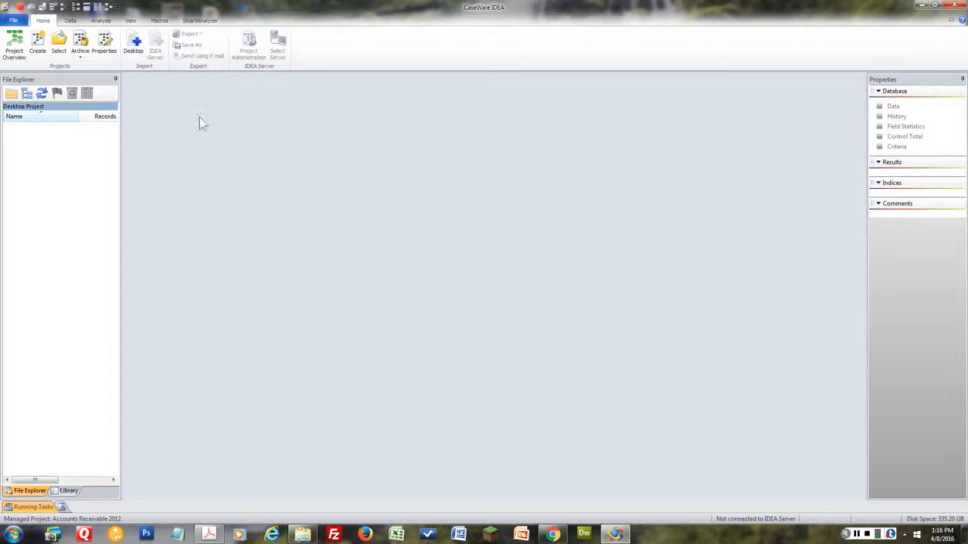
- Set up a Microsoft Access import of Acc_rec2012, copied from the Workbook Data Files V9 folder into the project's Source Files.ILB folder
click(133, 50)
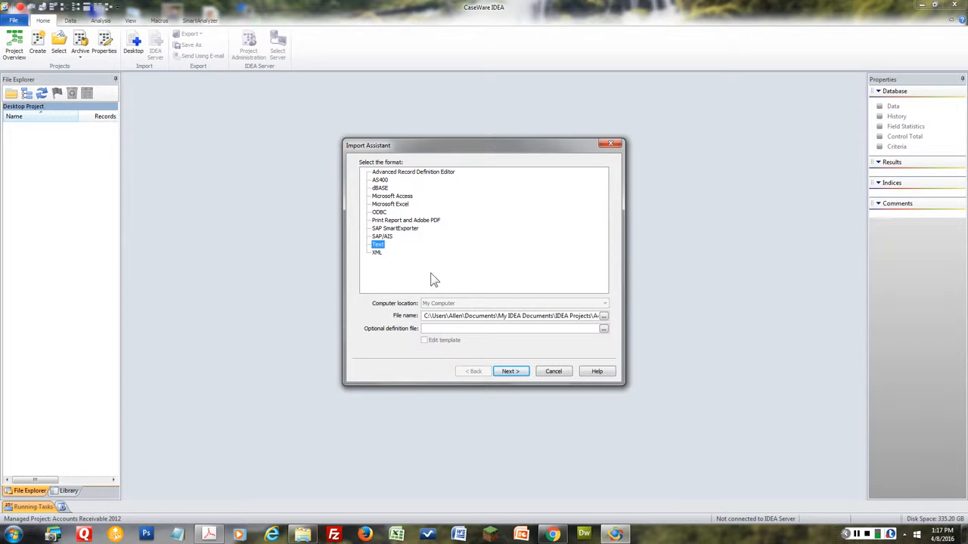
click(388, 197)
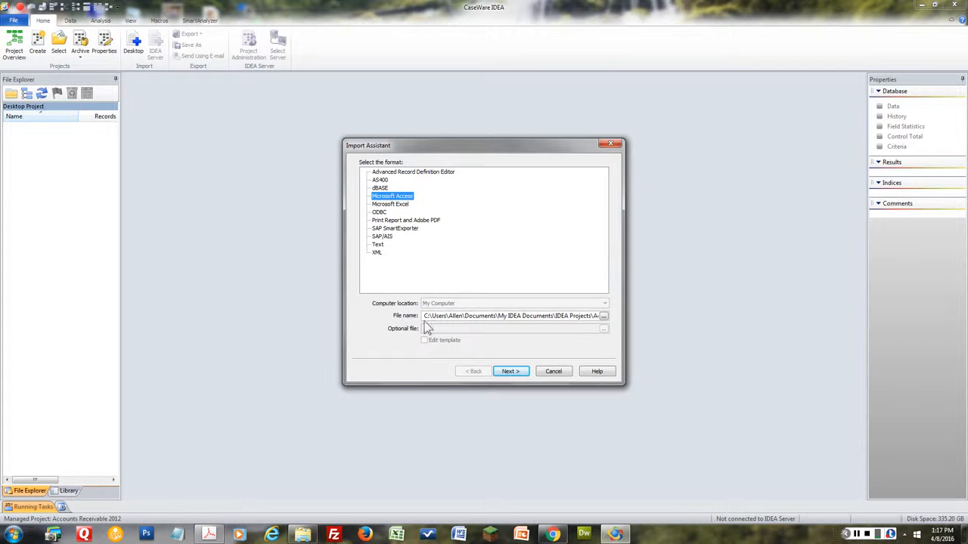
click(603, 317)
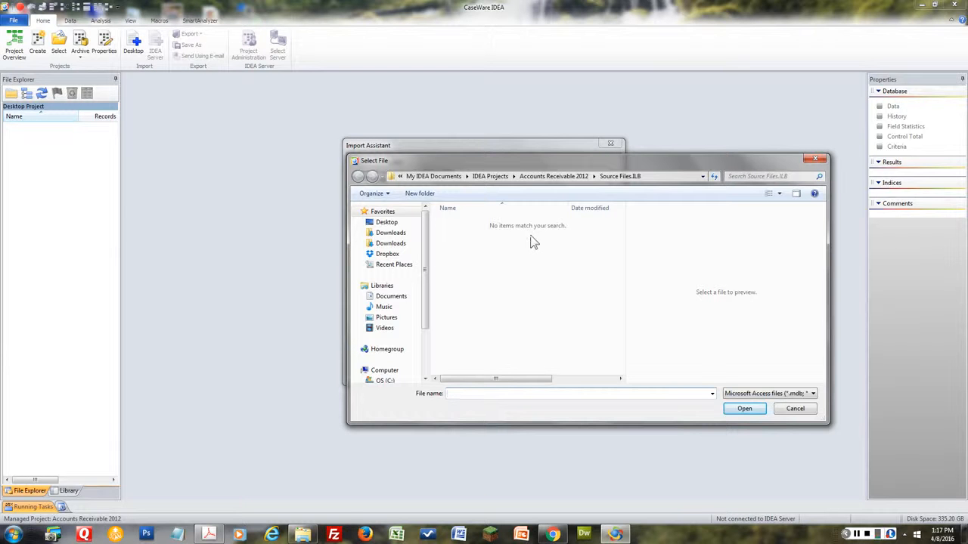
click(304, 535)
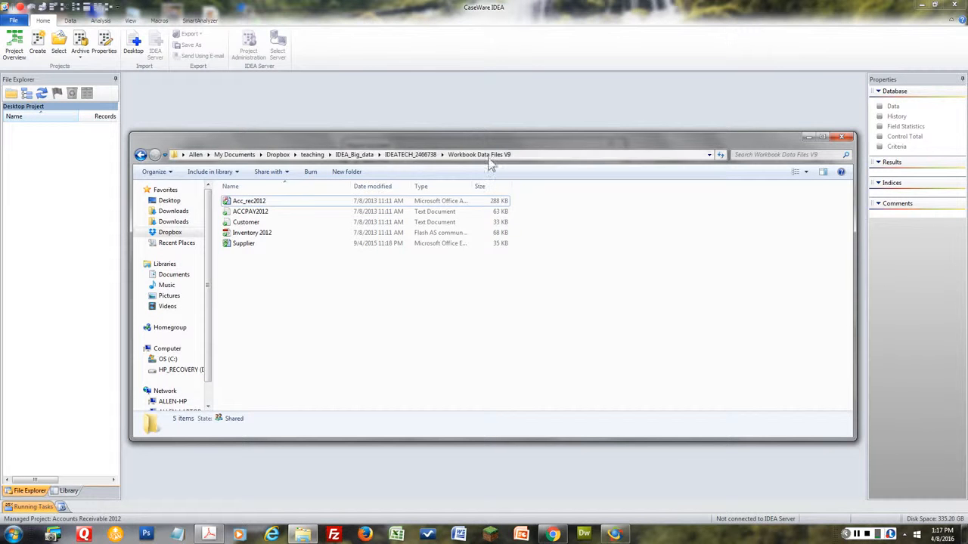
click(257, 203)
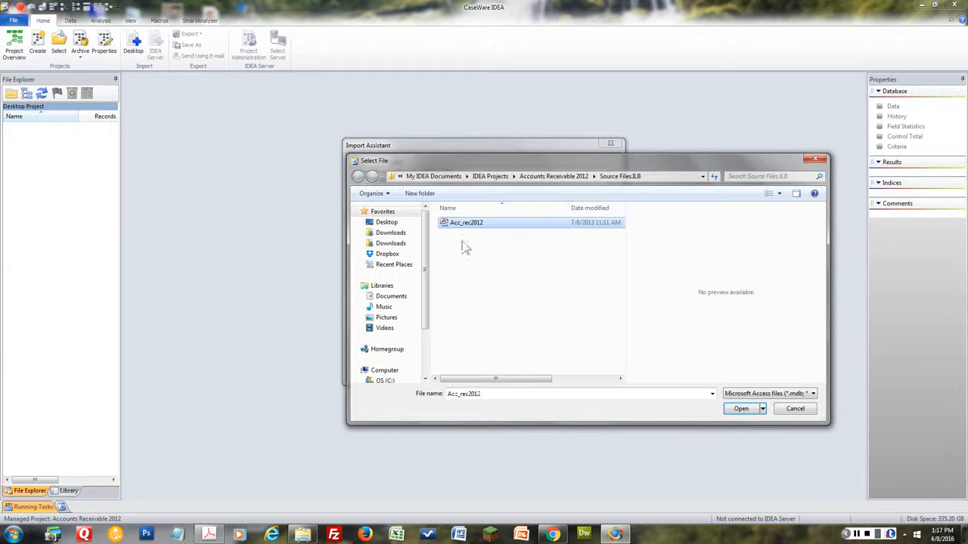
click(460, 225)
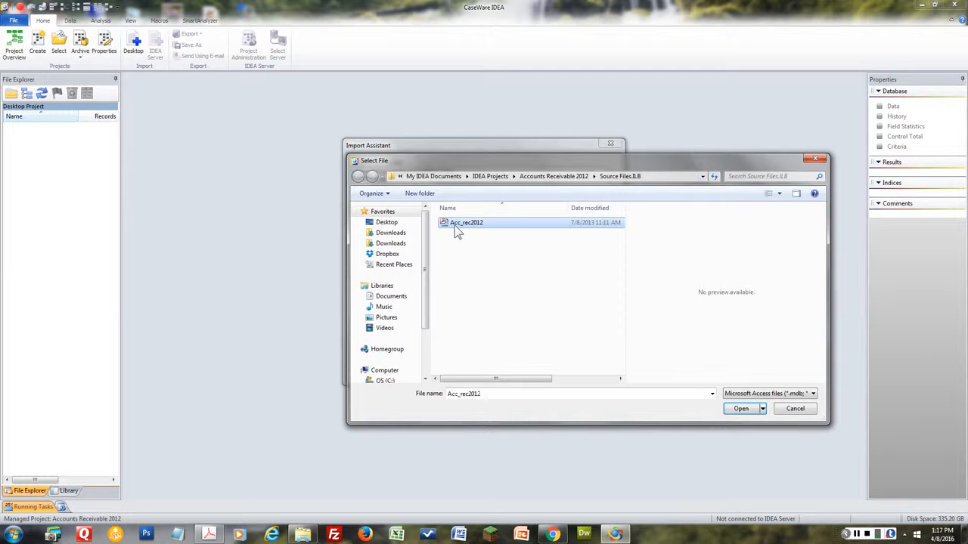
click(739, 411)
click(740, 409)
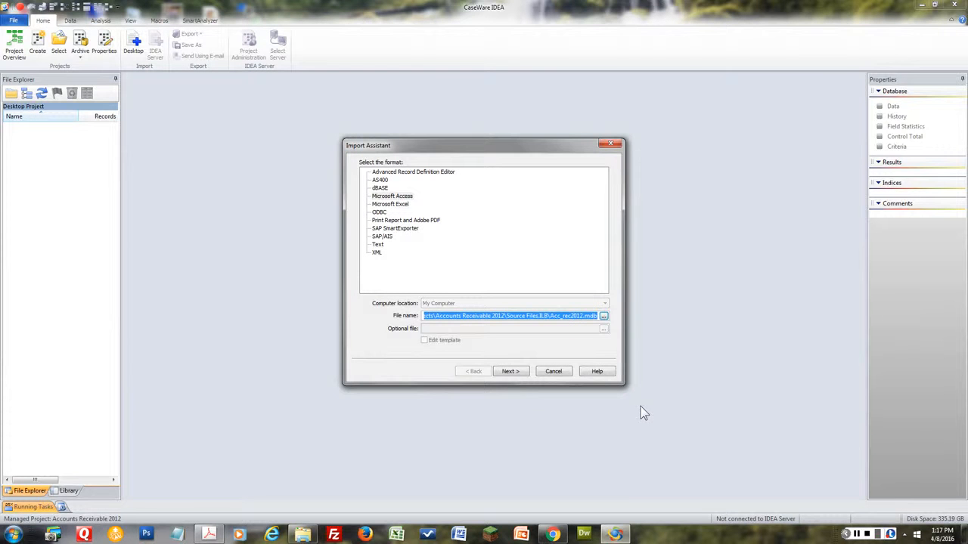
- Import the Acc_rec2012 table with the output file name "Accounts Receivable 2012"
click(513, 372)
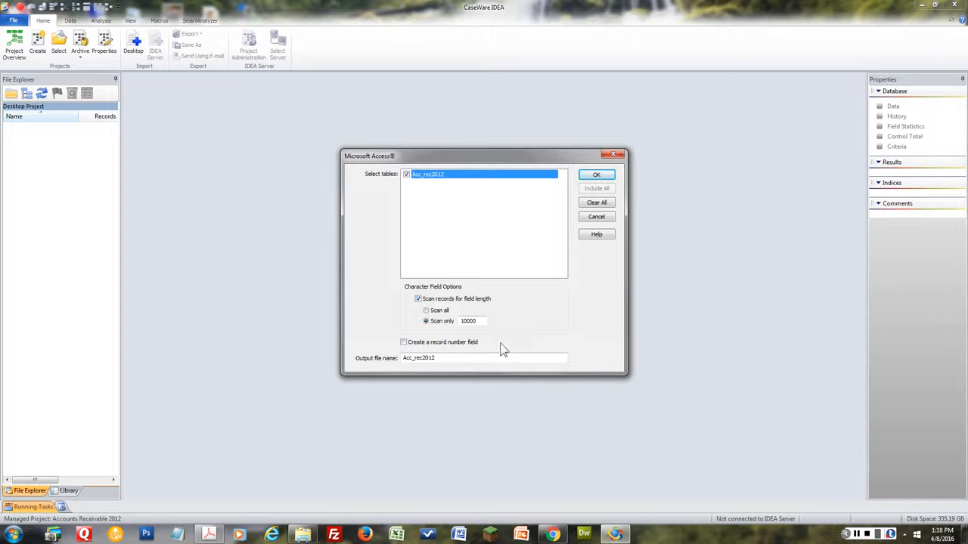
drag(463, 356, 401, 358)
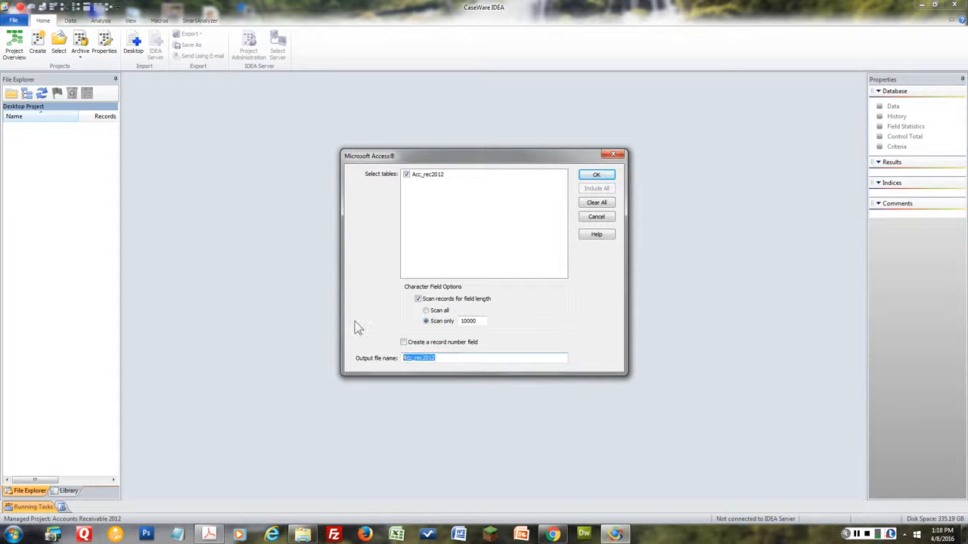
text(Accounts Receivable 2012)
click(597, 176)
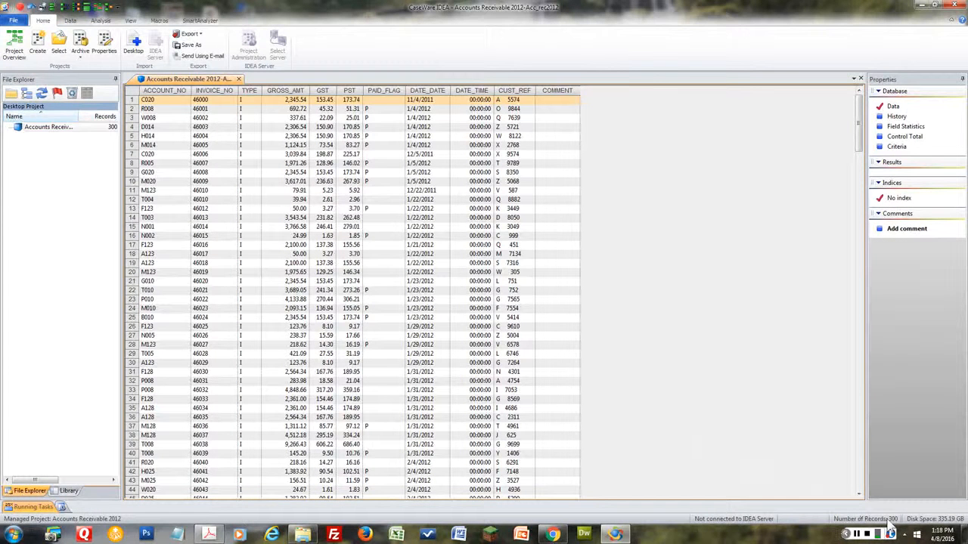
- Review the imported records and calculate the control total for the GROSS_AMT field
drag(859, 127, 838, 498)
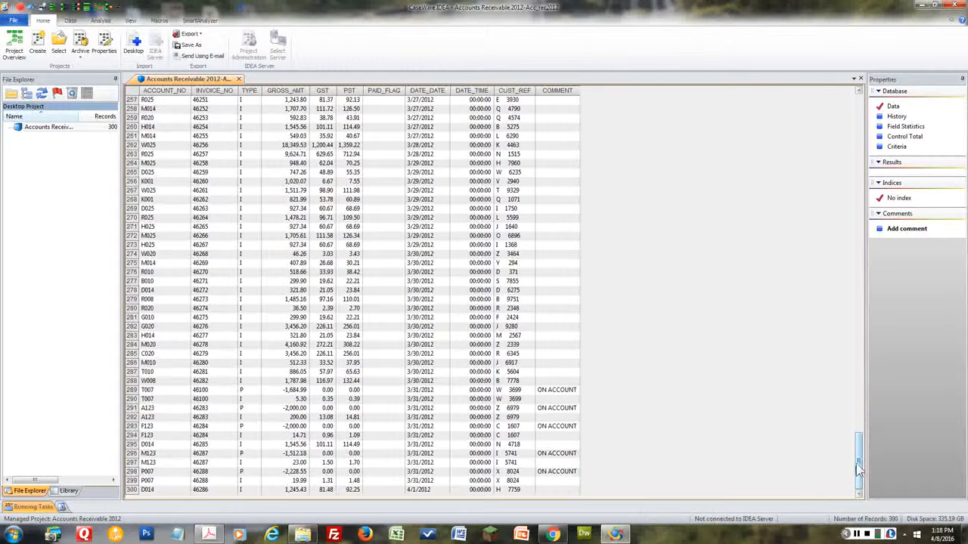
drag(859, 470, 853, 121)
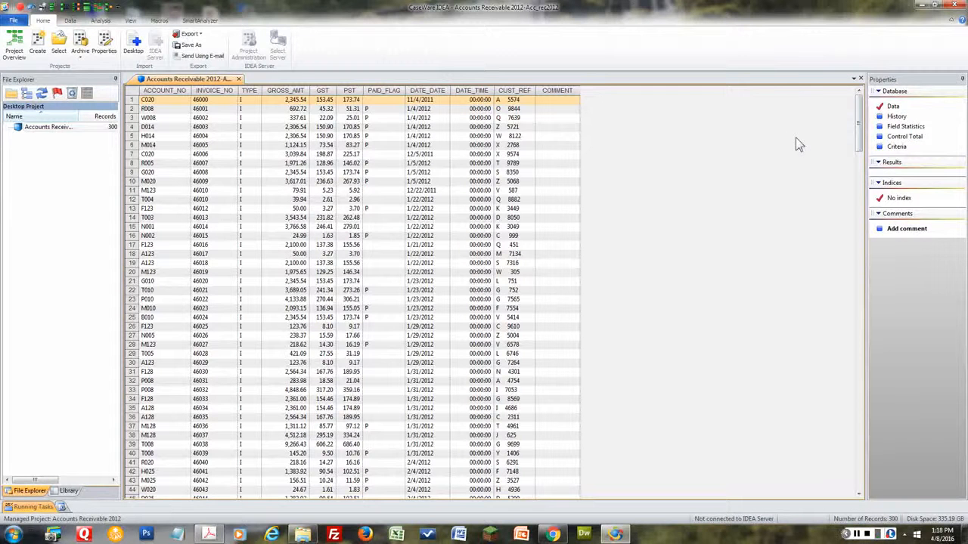
click(903, 139)
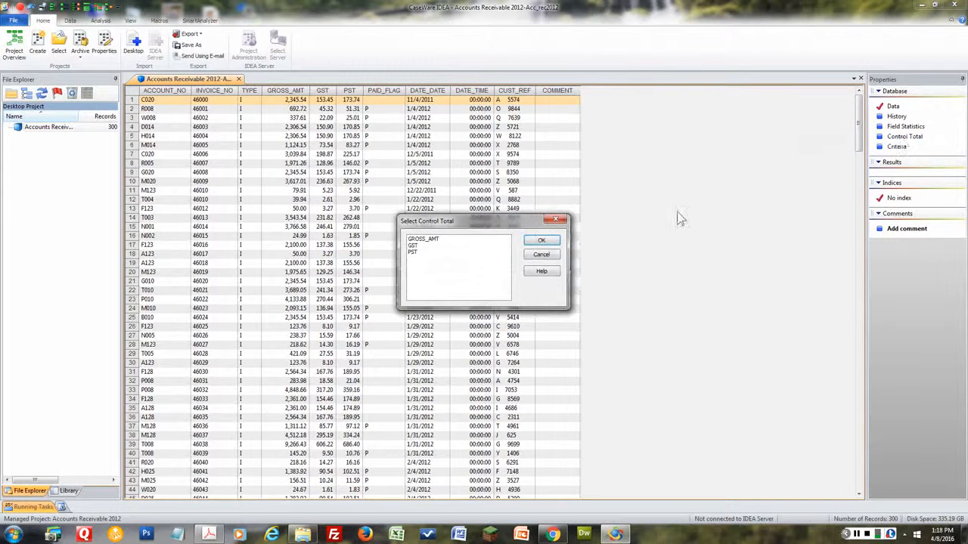
click(431, 240)
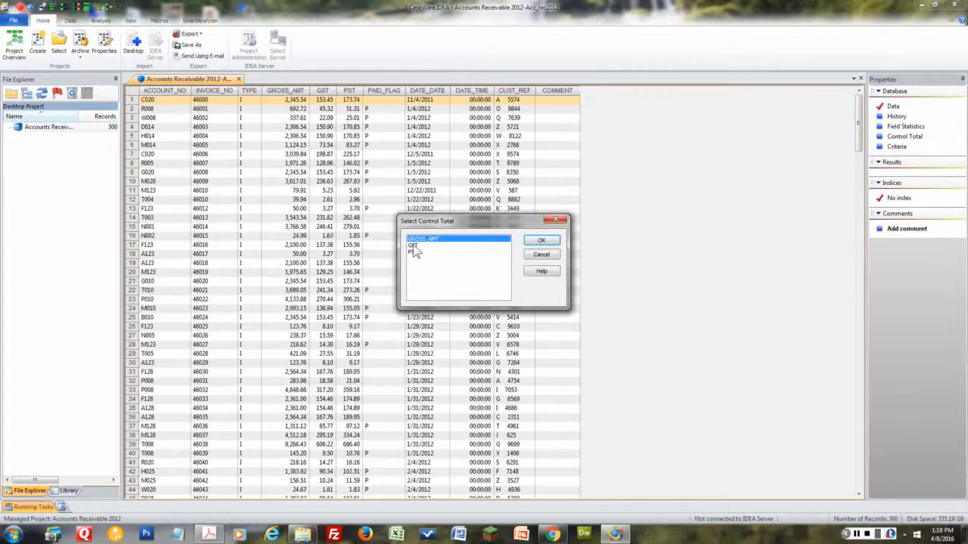
click(533, 243)
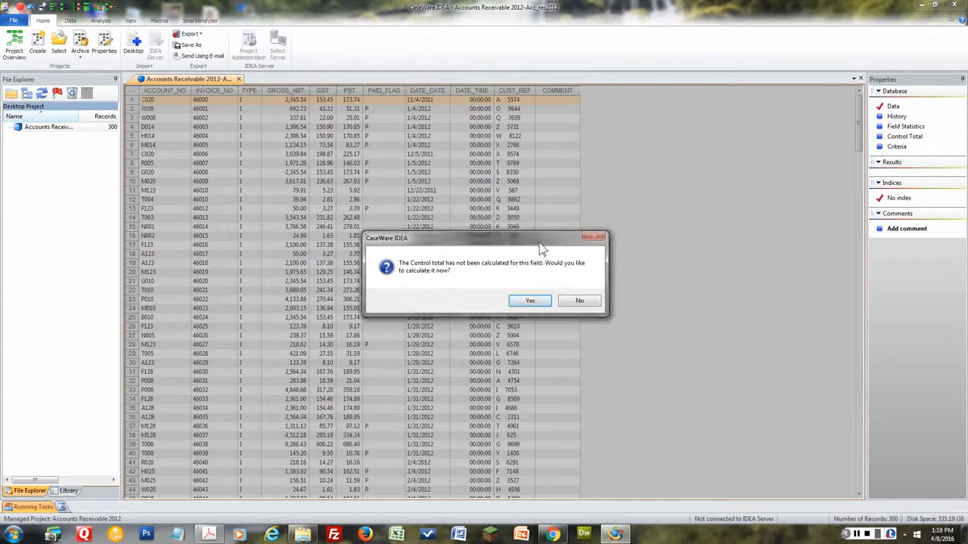
click(530, 302)
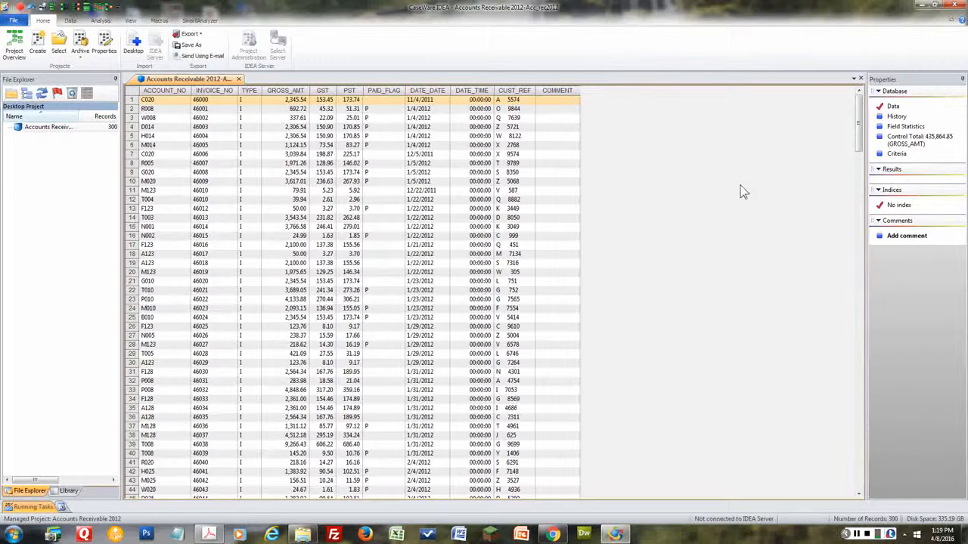
- View the numeric field statistics and compare them with the client's GROSS_AMT control total in the IDEA 9.0 Workbook PDF
click(894, 130)
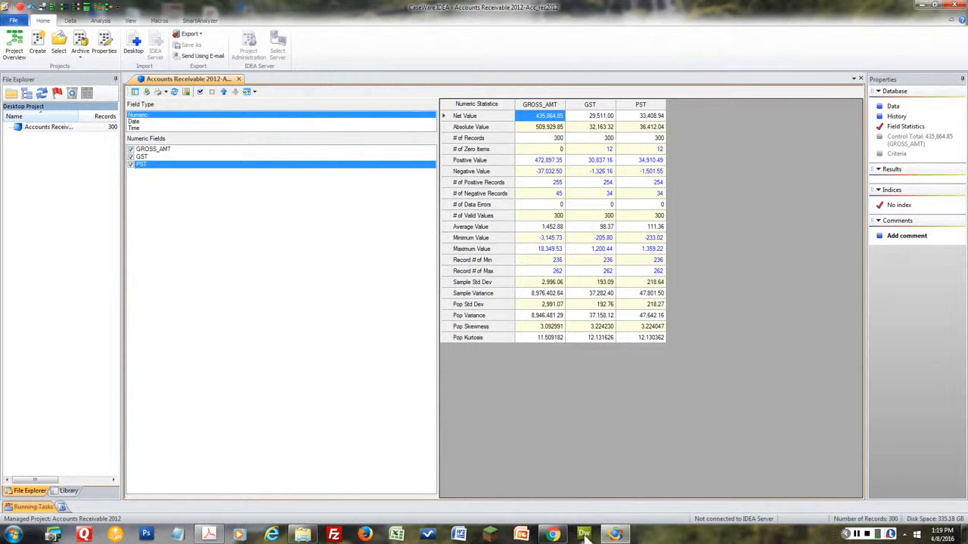
click(210, 534)
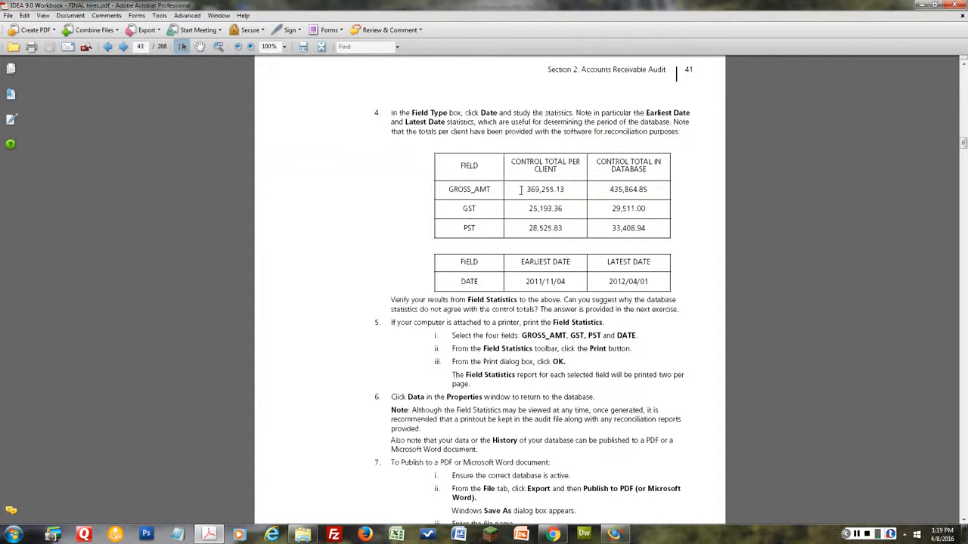
drag(520, 190, 563, 194)
click(566, 191)
click(922, 5)
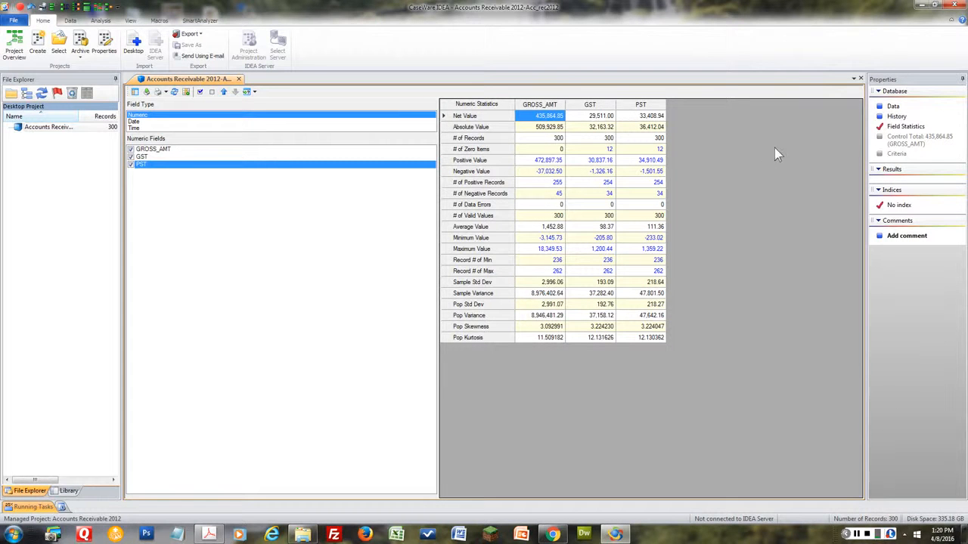
- Return to the database's data view and examine the records from first to last
click(893, 108)
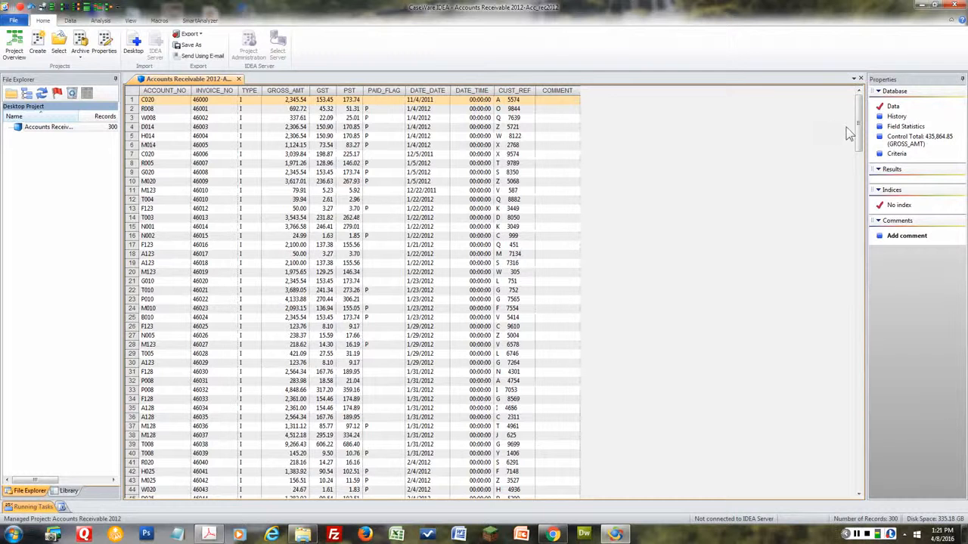
mouse_move(860, 130)
mouse_down()
mouse_move(857, 203)
mouse_move(858, 121)
mouse_up()
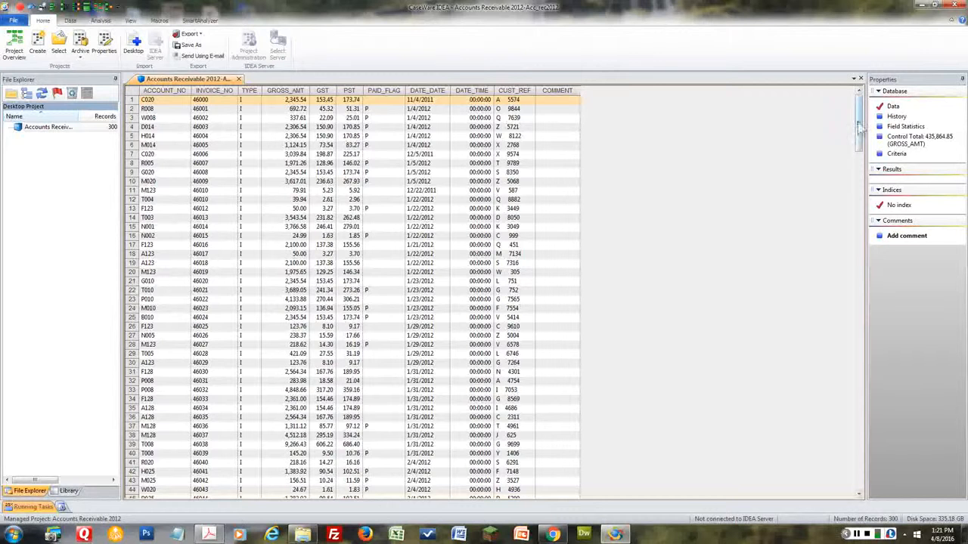
drag(859, 129, 860, 98)
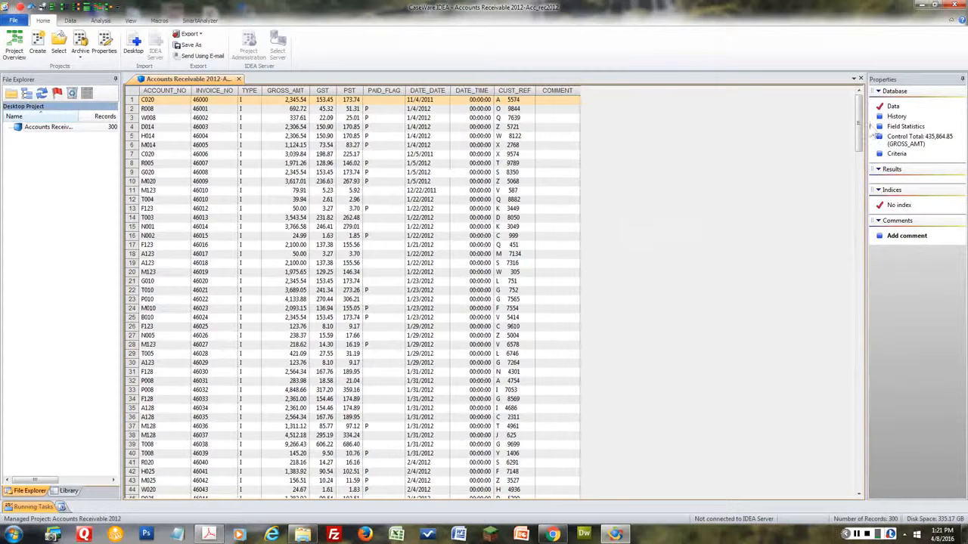
drag(858, 130, 862, 472)
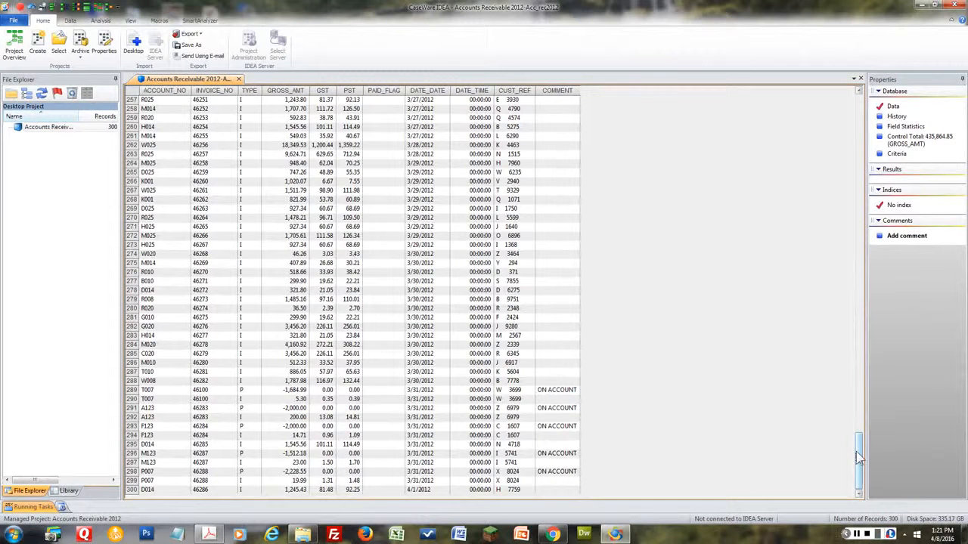
drag(859, 458, 839, 119)
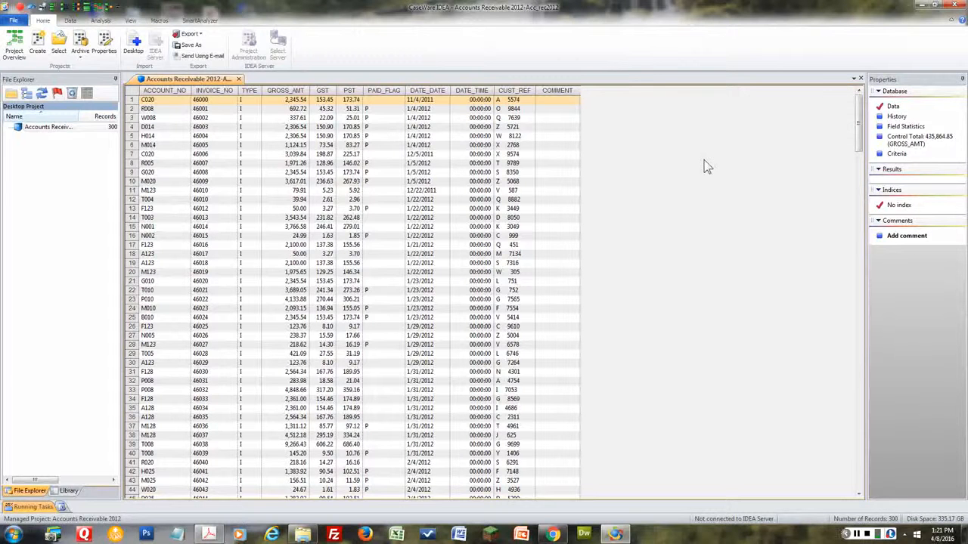
- Start a Direct Extraction and name its output file "Accounts Receivable Mar 31, 2012"
click(102, 23)
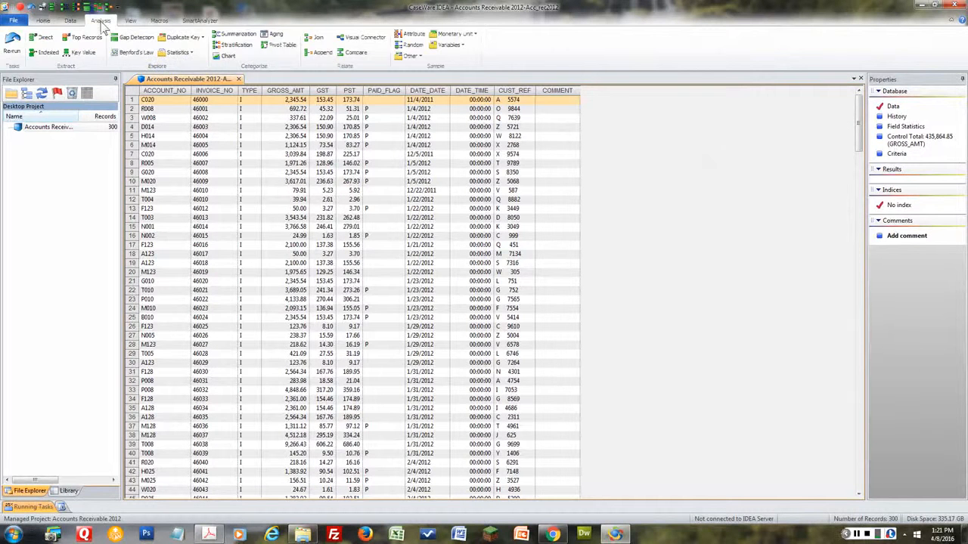
click(44, 40)
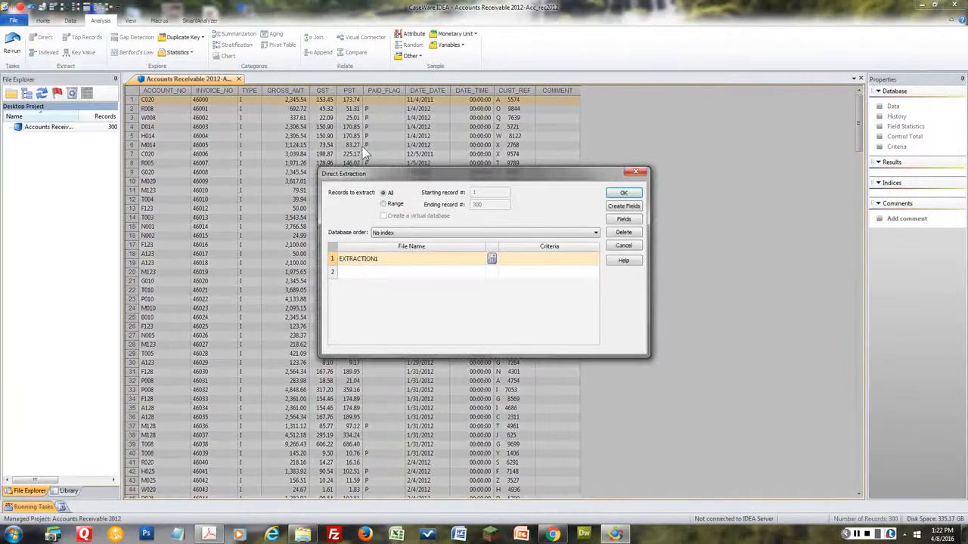
click(390, 267)
double_click(382, 261)
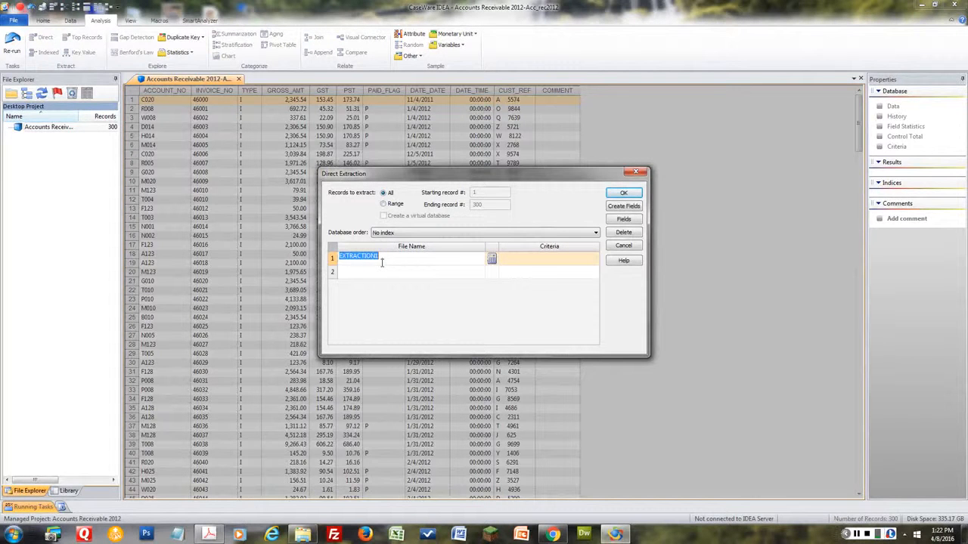
text(Accounts Recei)
click(389, 189)
text(v)
text(a)
text(ccounts Receiv)
text(abl)
text(e)
text( Mar 31)
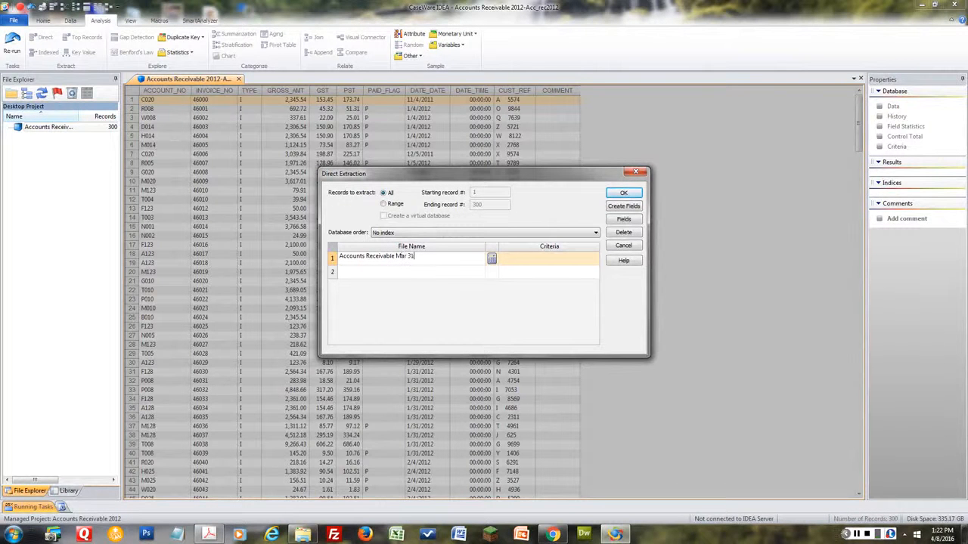
text(, 2012)
- Open the criteria equation for the extraction and enter the condition PAID_FLAG <> "P"
click(491, 261)
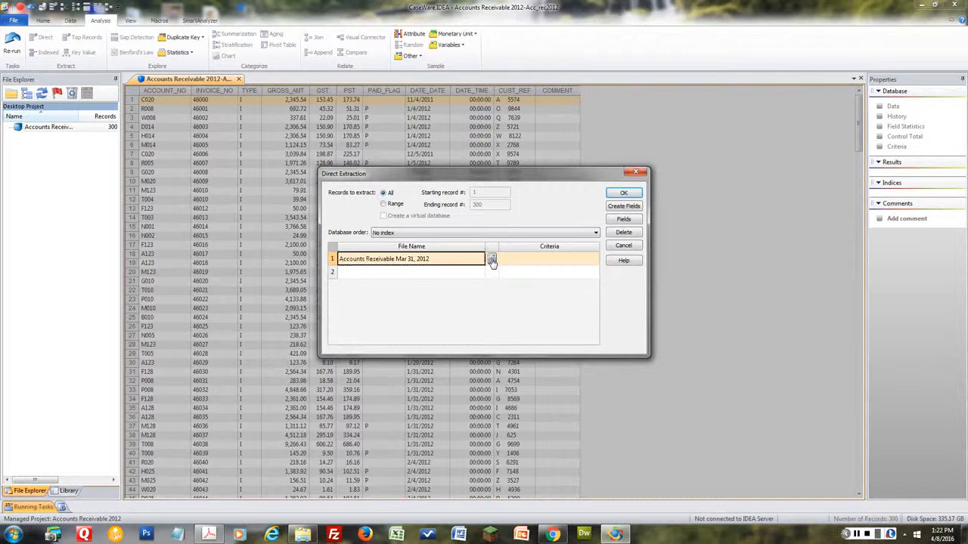
click(491, 261)
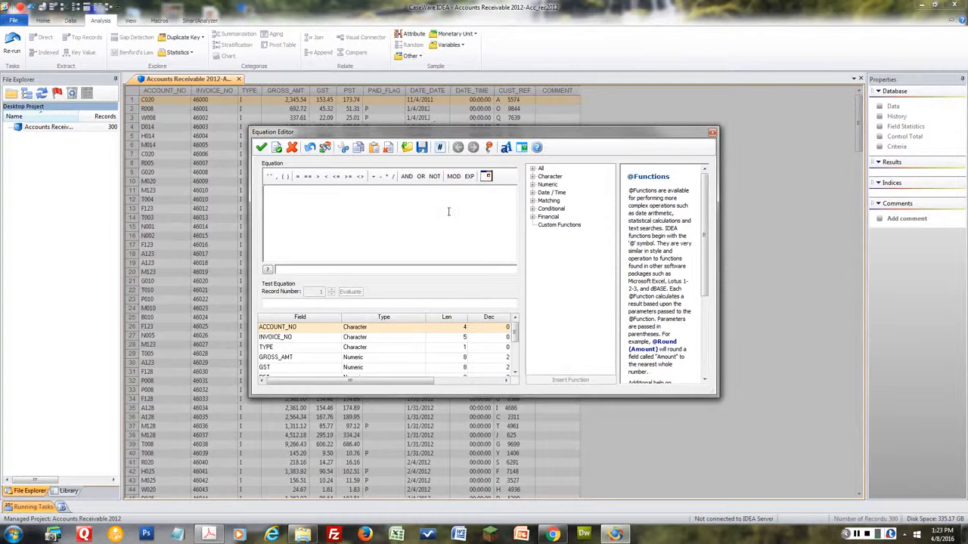
drag(514, 340, 518, 362)
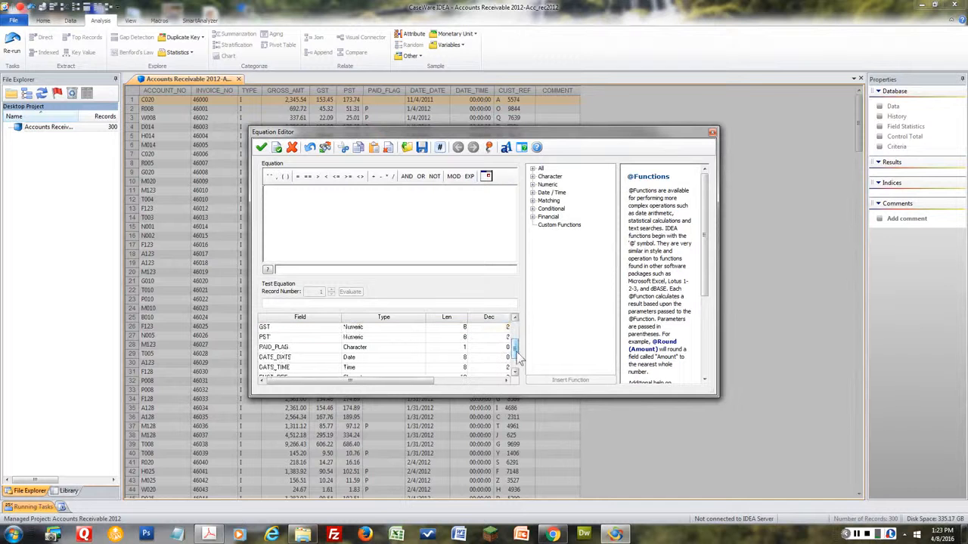
click(282, 348)
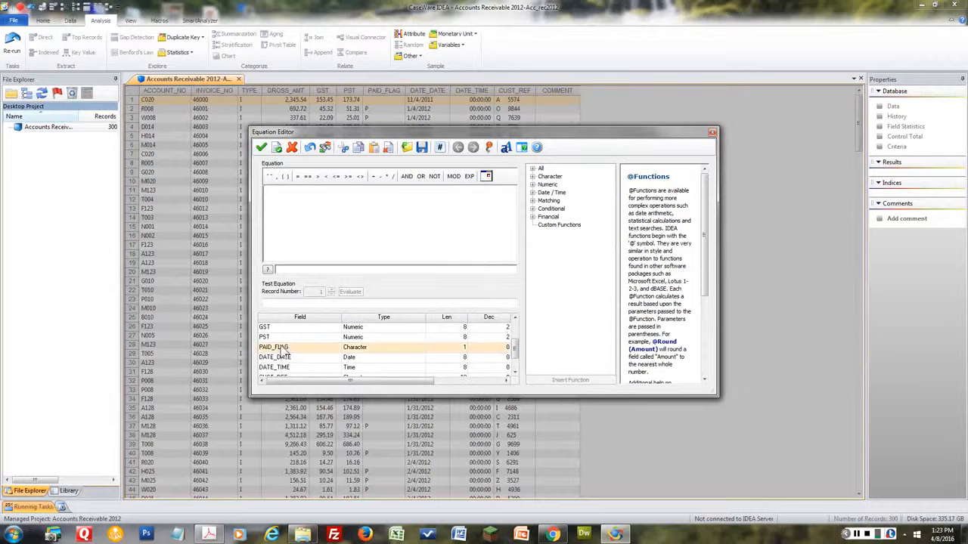
double_click(281, 350)
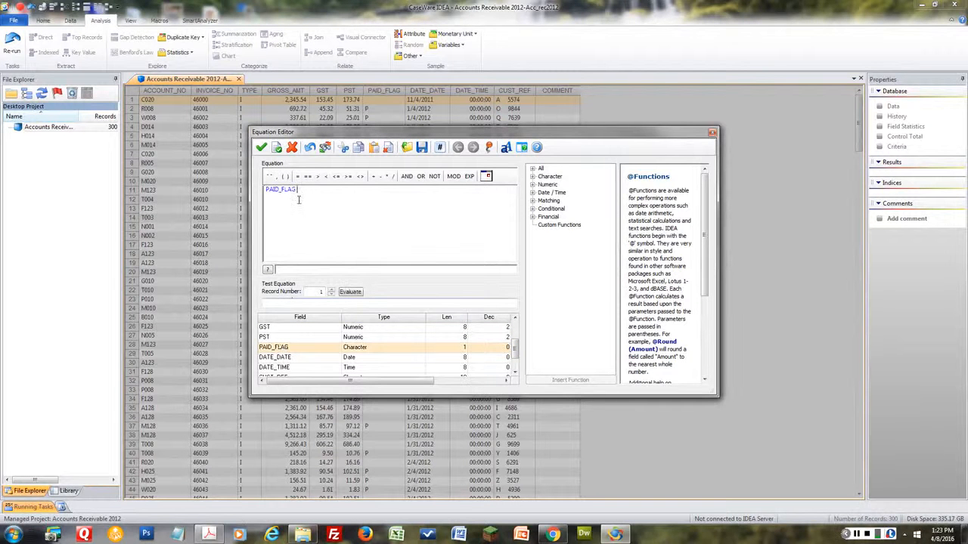
click(361, 180)
text(')
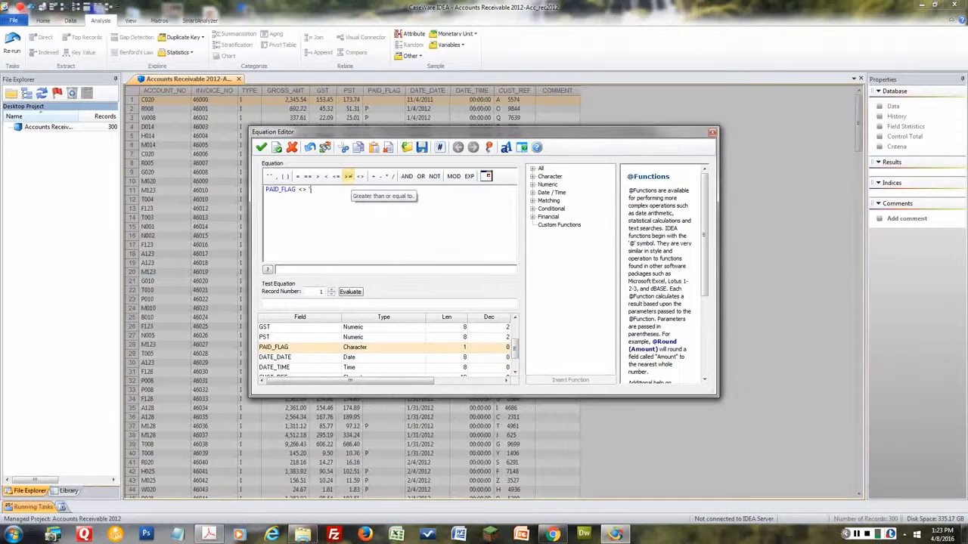
text(P')
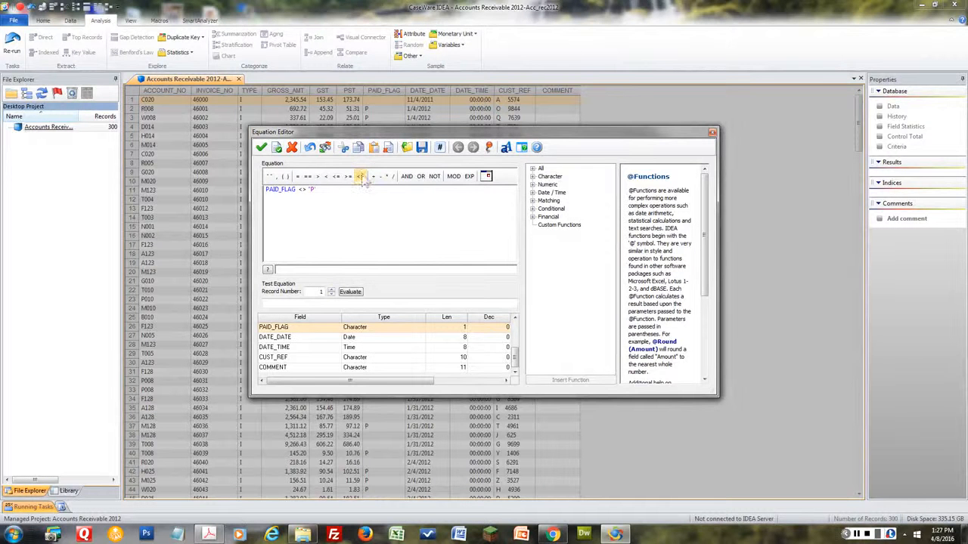
- Extend the equation with .AND. DATE_DATE < "20120401"
click(407, 176)
double_click(287, 338)
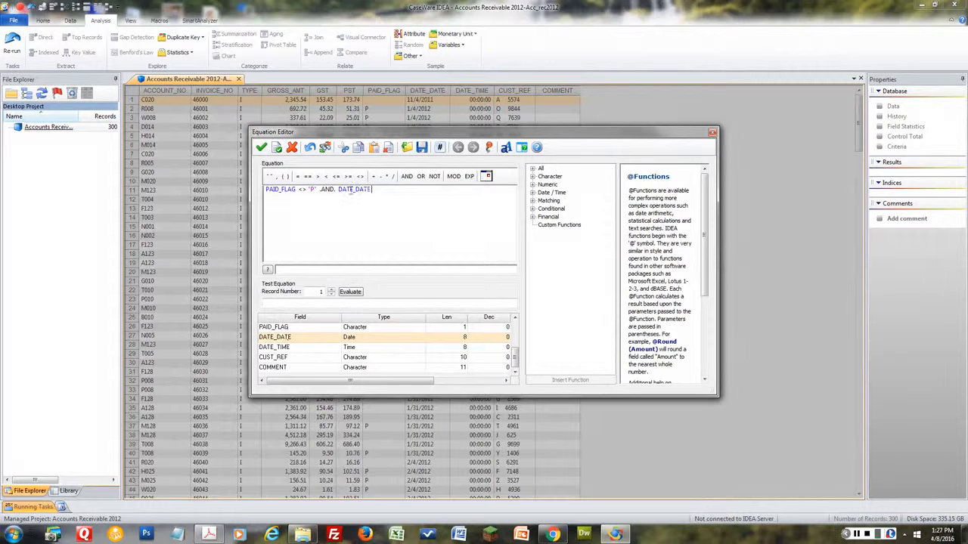
click(327, 176)
text(")
text(20120401")
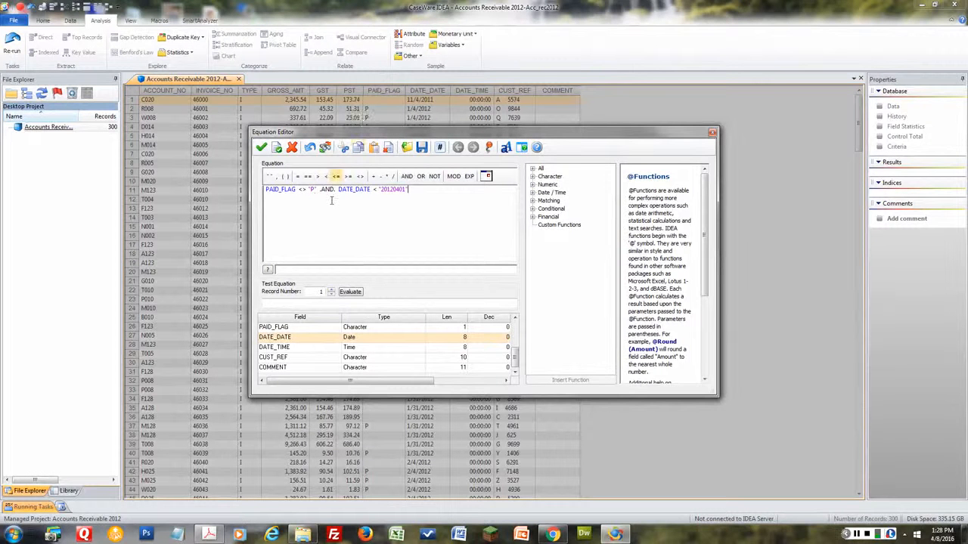
- Validate the criteria equation, accept it and run the direct extraction
click(276, 147)
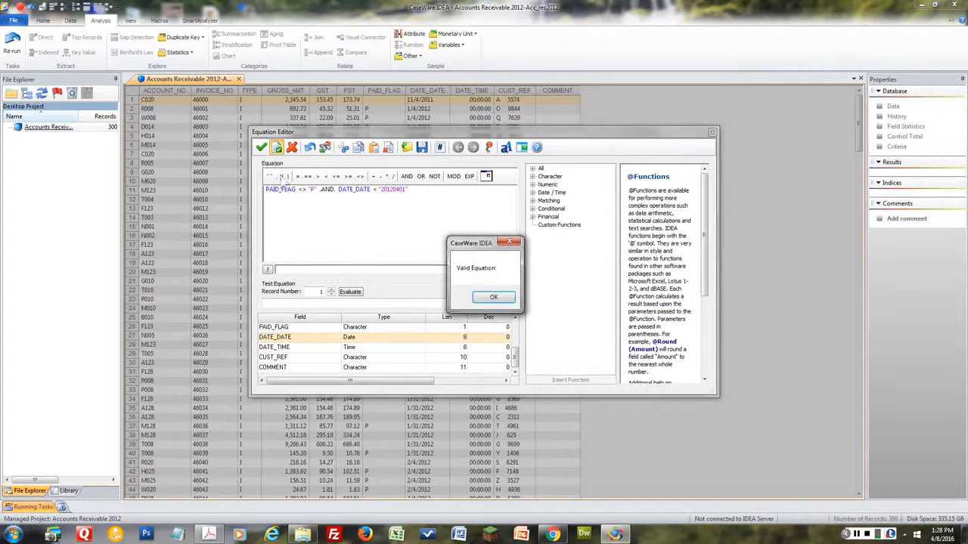
click(492, 296)
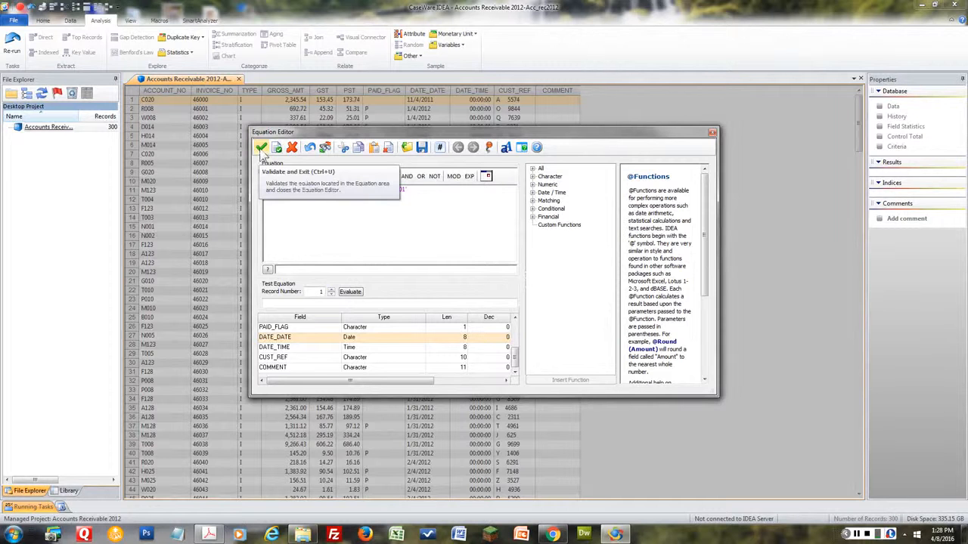
click(260, 147)
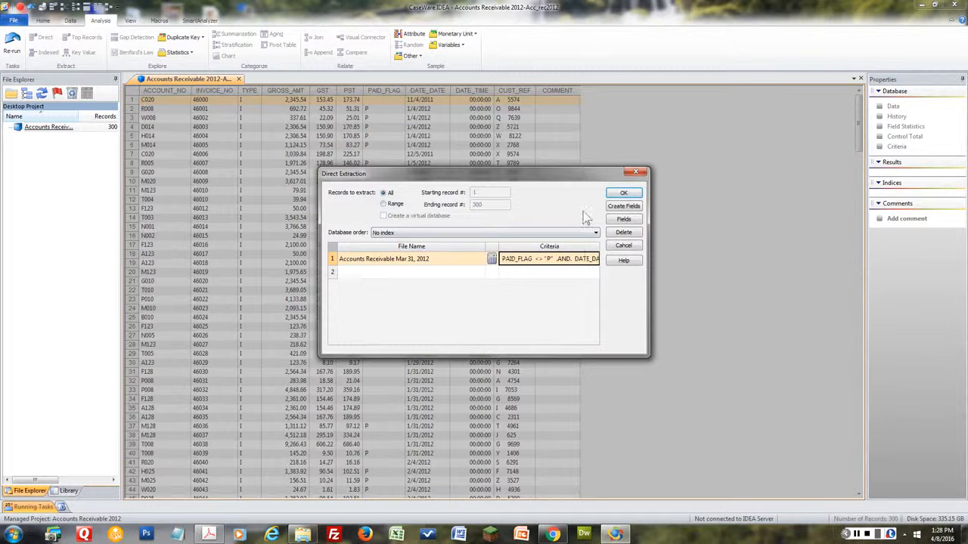
click(615, 195)
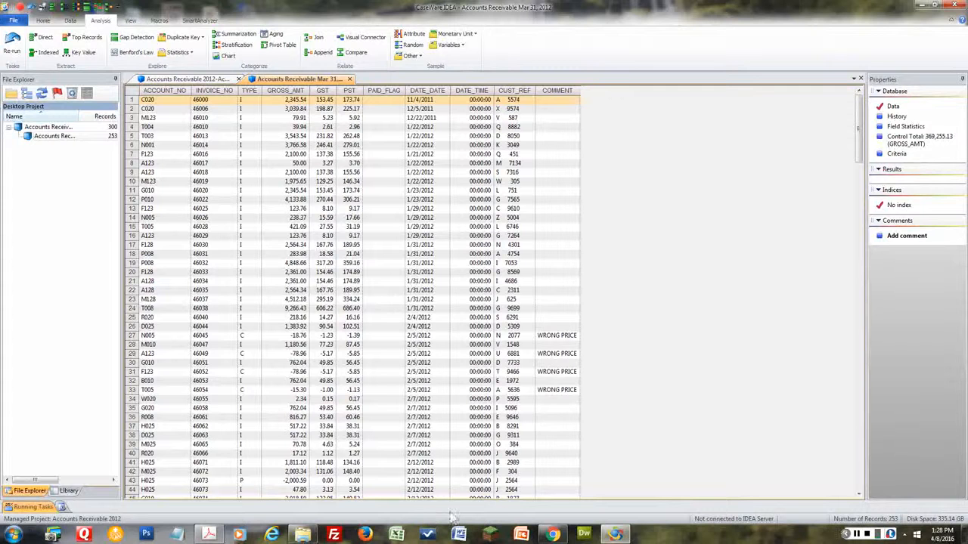
- Compare the extract's control total with the client's GROSS_AMT total in the workbook PDF, and review the Record Extraction entry in the database history
click(211, 534)
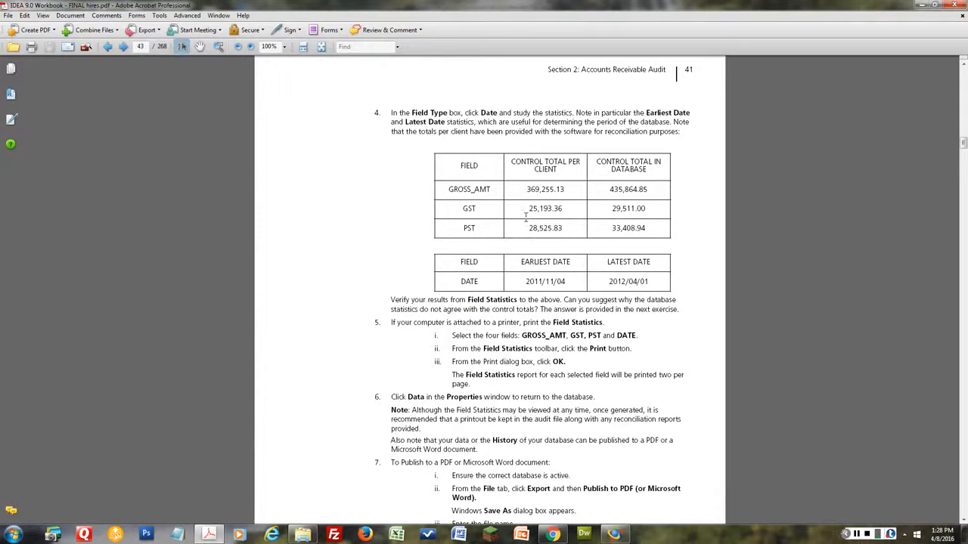
click(919, 6)
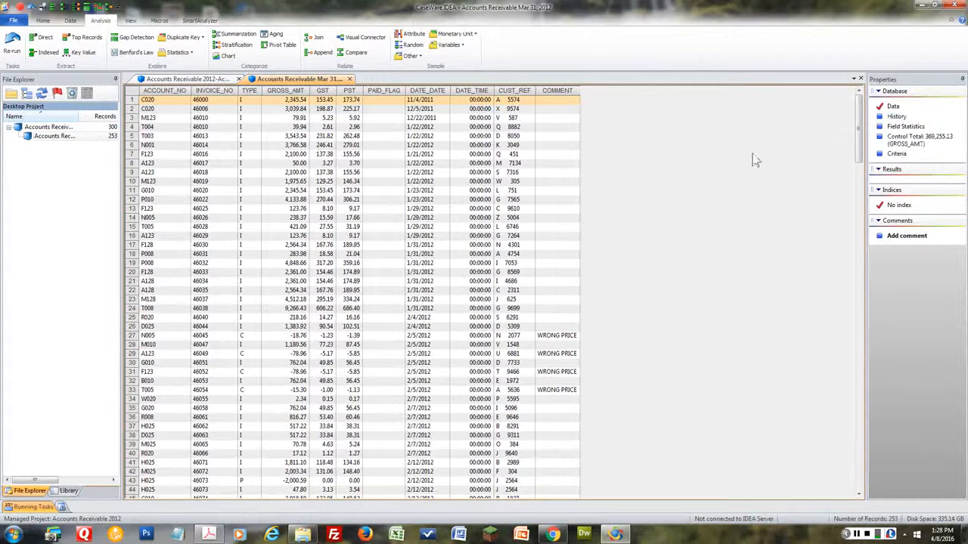
click(896, 118)
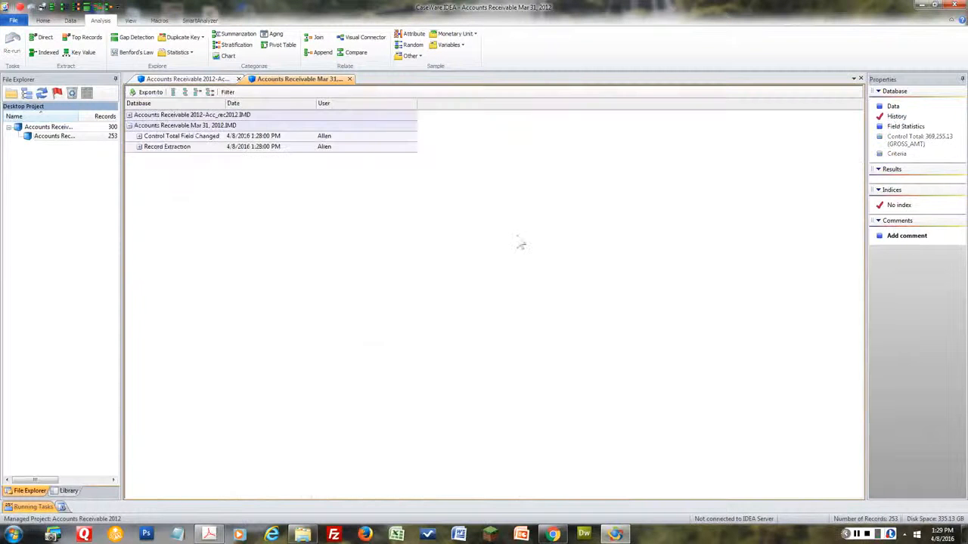
click(140, 148)
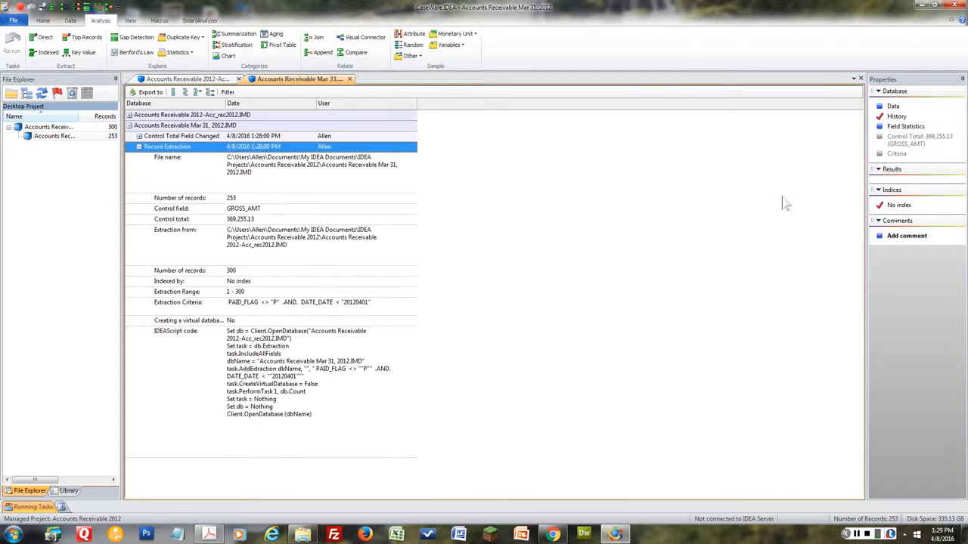
click(893, 111)
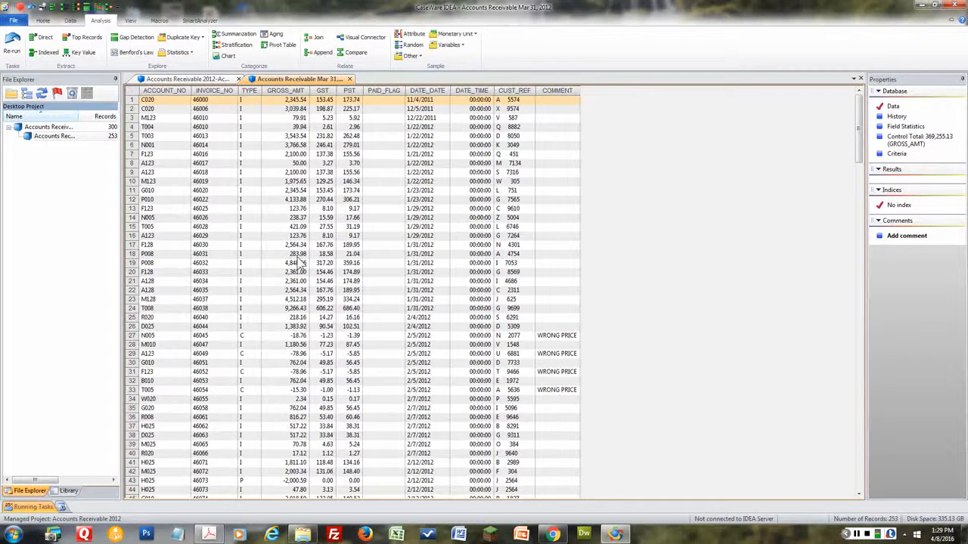
- Add the comment "Database reconcile to totals frm client" to the Accounts Receivable Mar 31, 2012 database
click(904, 237)
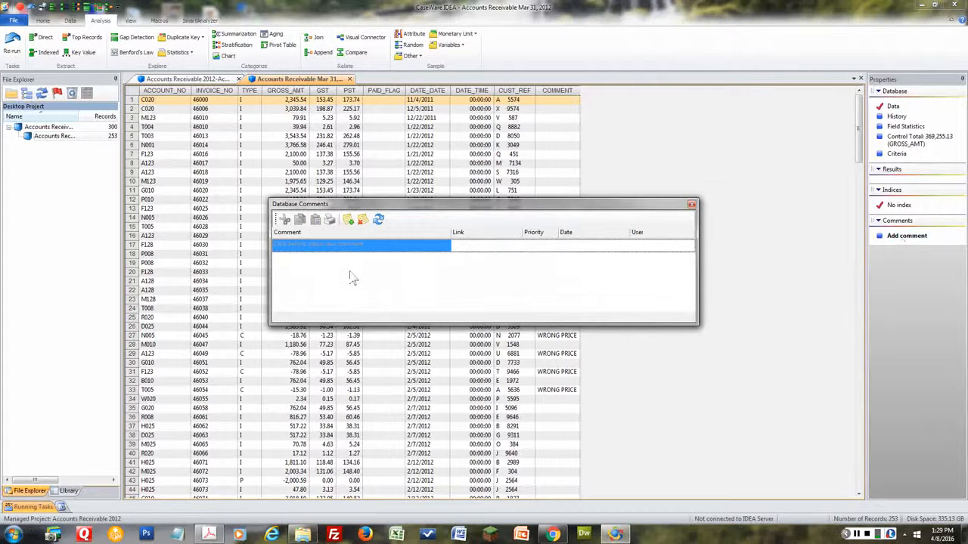
click(340, 245)
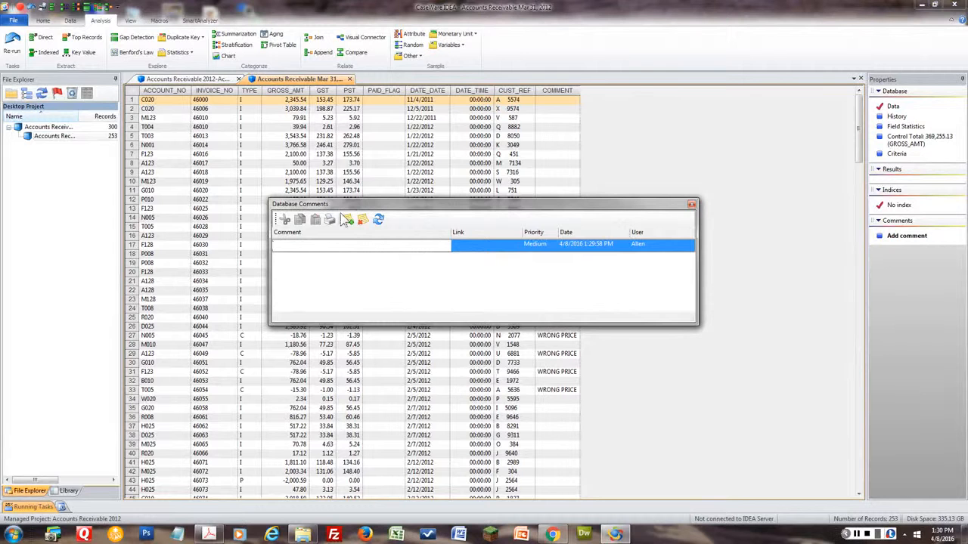
text(Database recolncile to totals from client)
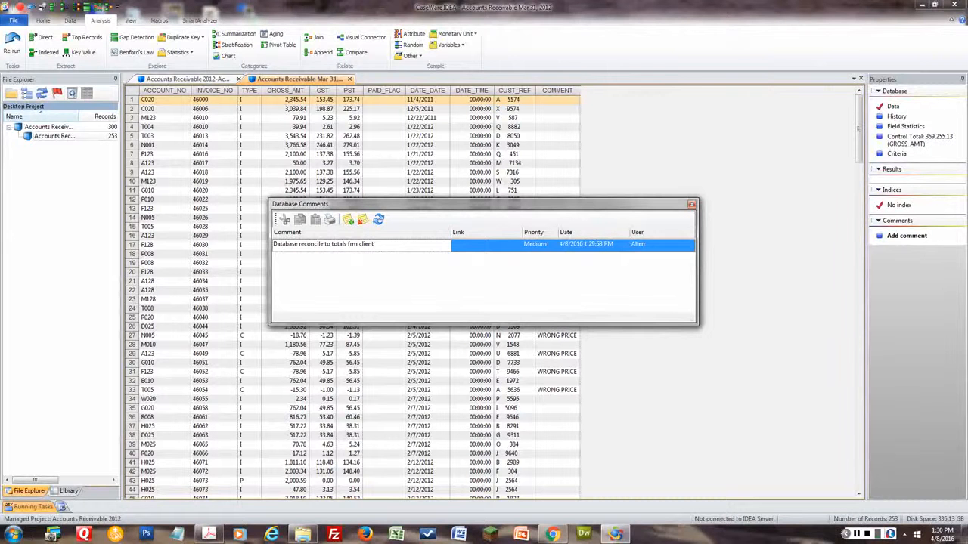
- Link the comment to the extracted March 31, 2012 database under the main receivables database, and close the comments
click(482, 246)
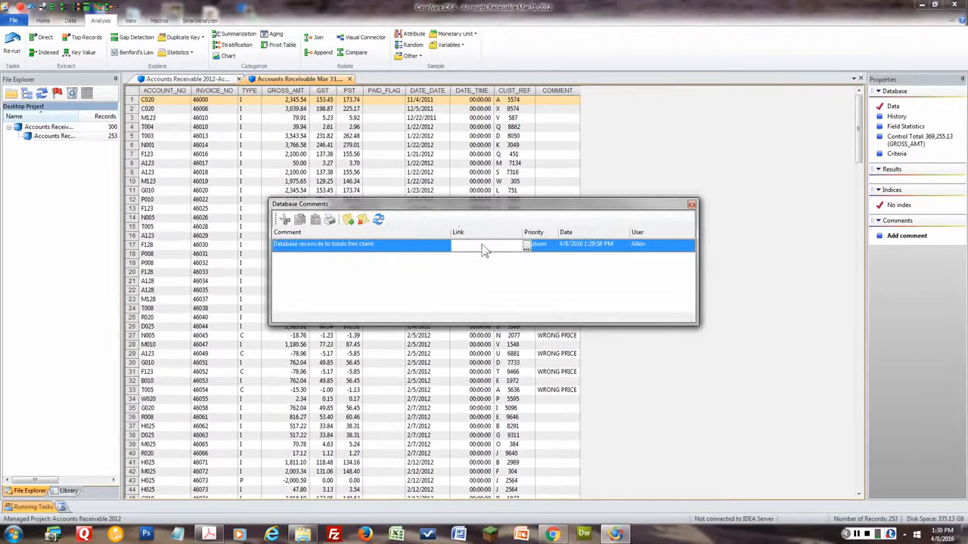
click(526, 248)
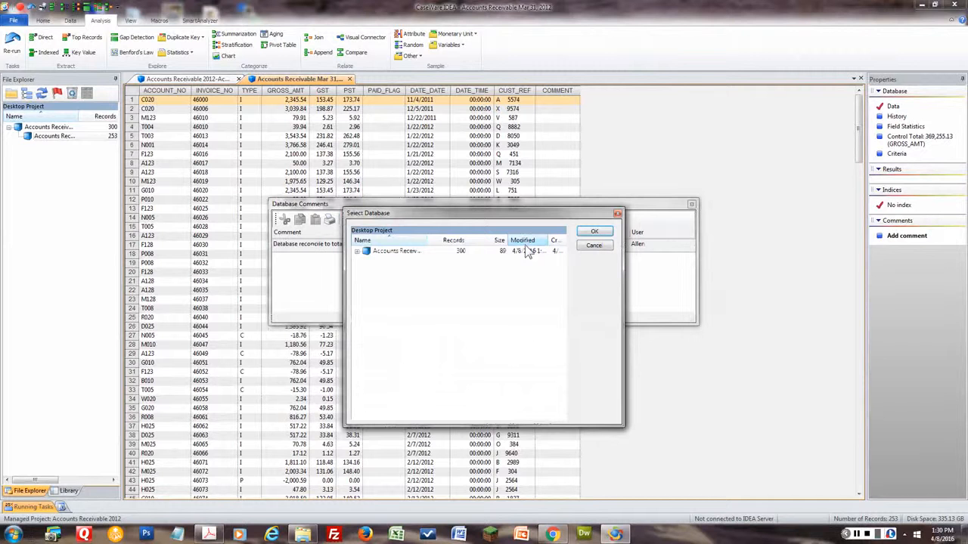
click(357, 252)
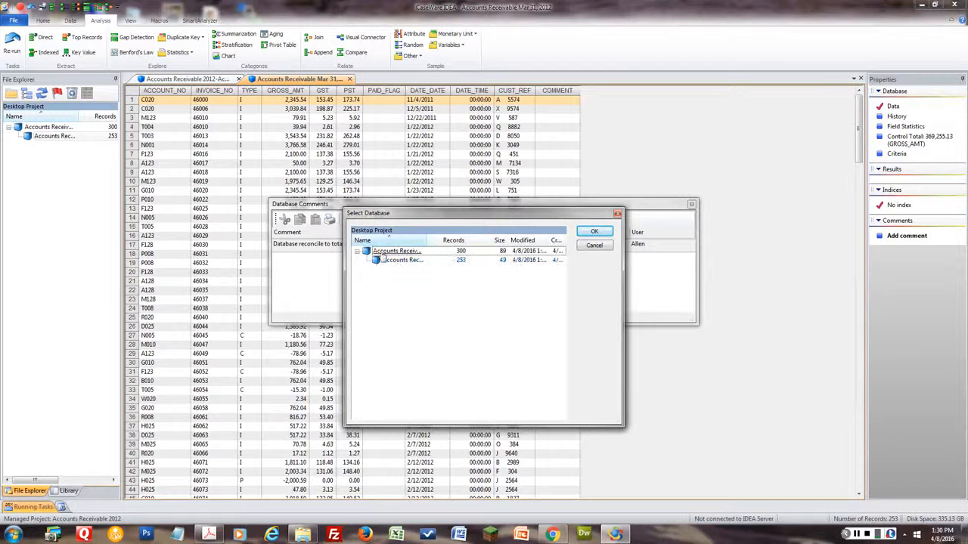
click(387, 262)
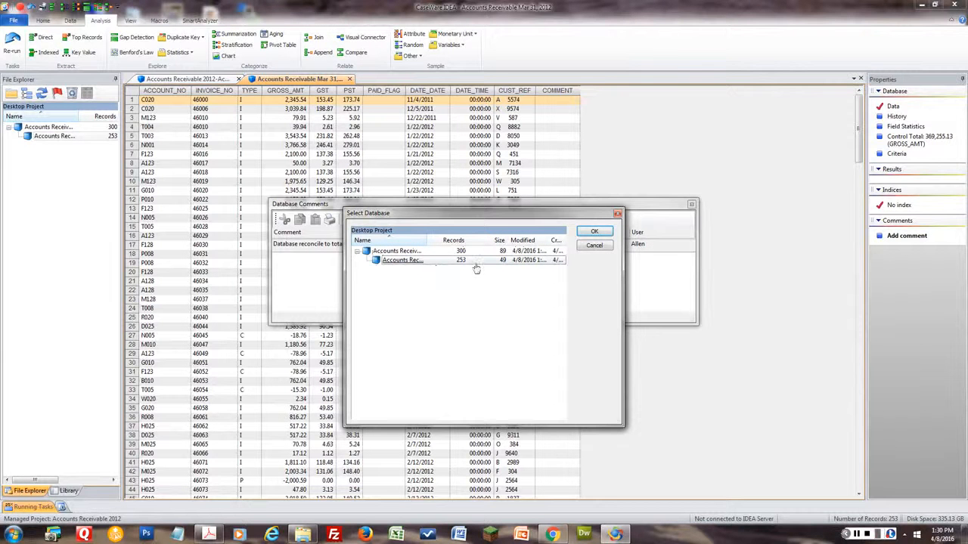
click(594, 233)
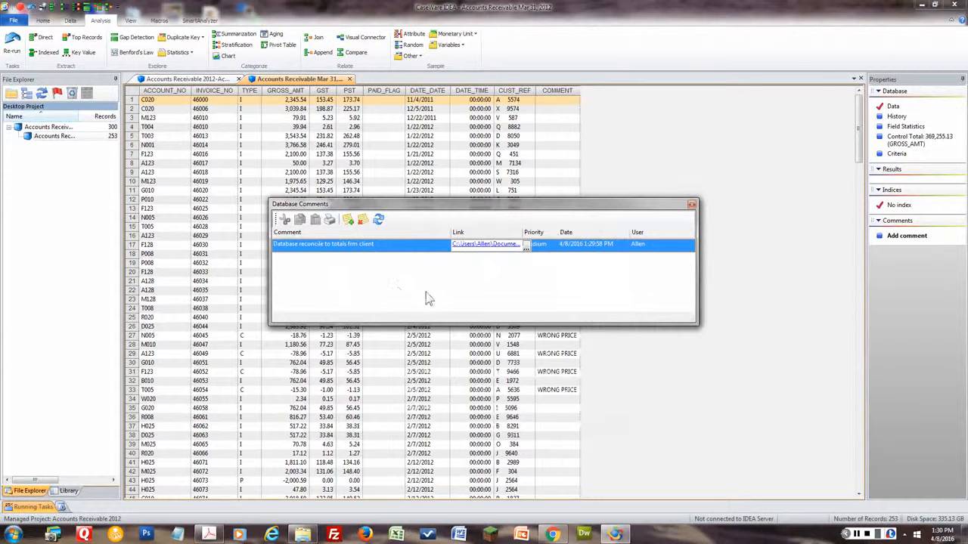
click(691, 205)
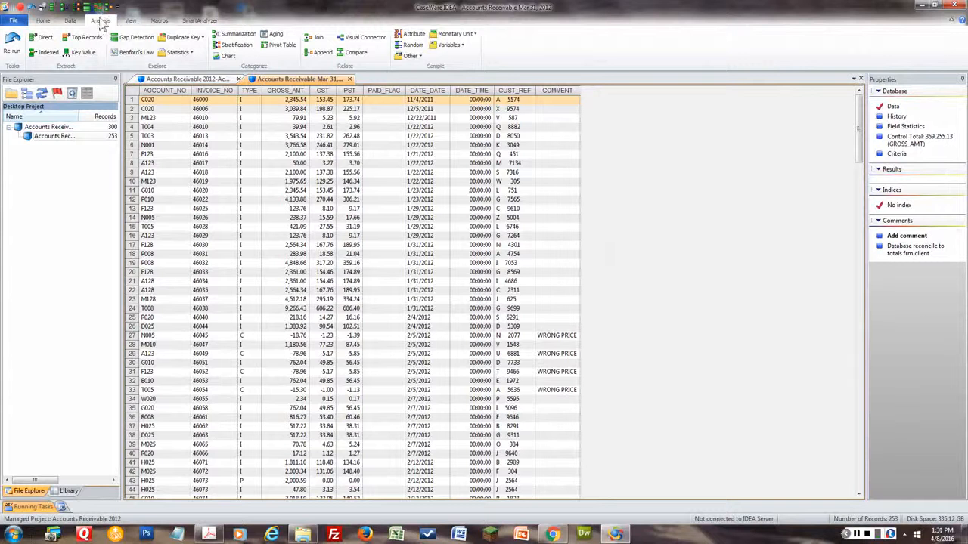
- Draw a random sample of 20 records from the extracted database, with the file name "Rand Samp for Confirmation"
click(412, 45)
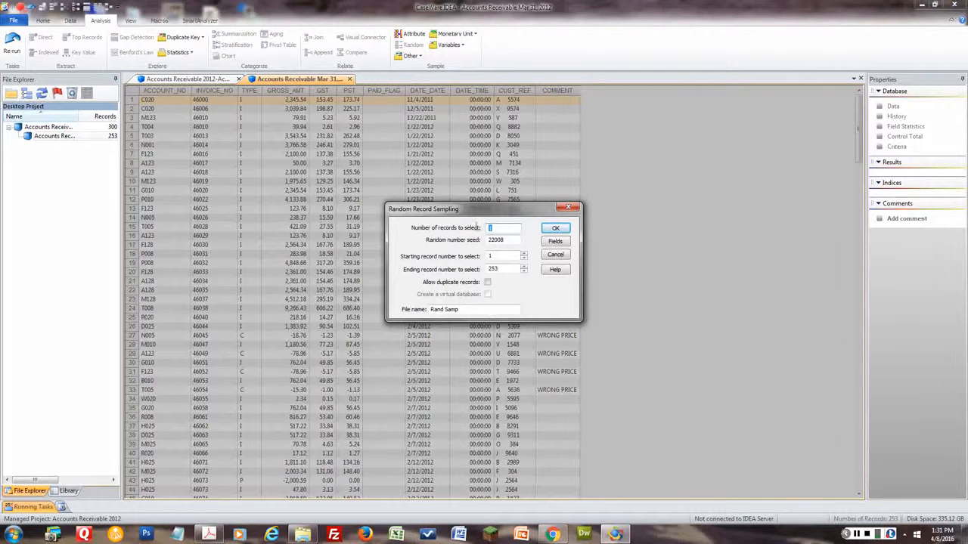
text(20)
click(488, 308)
text(for Confirmation)
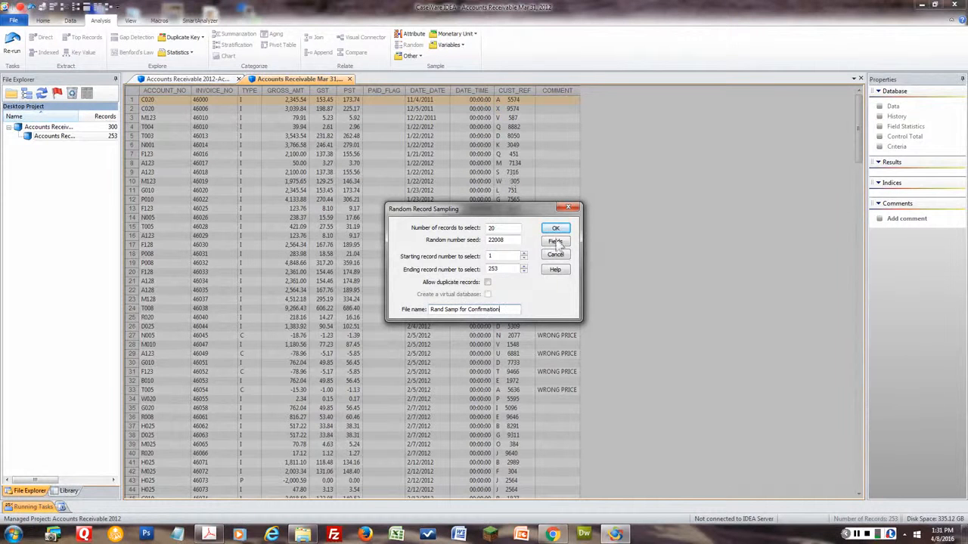
click(556, 229)
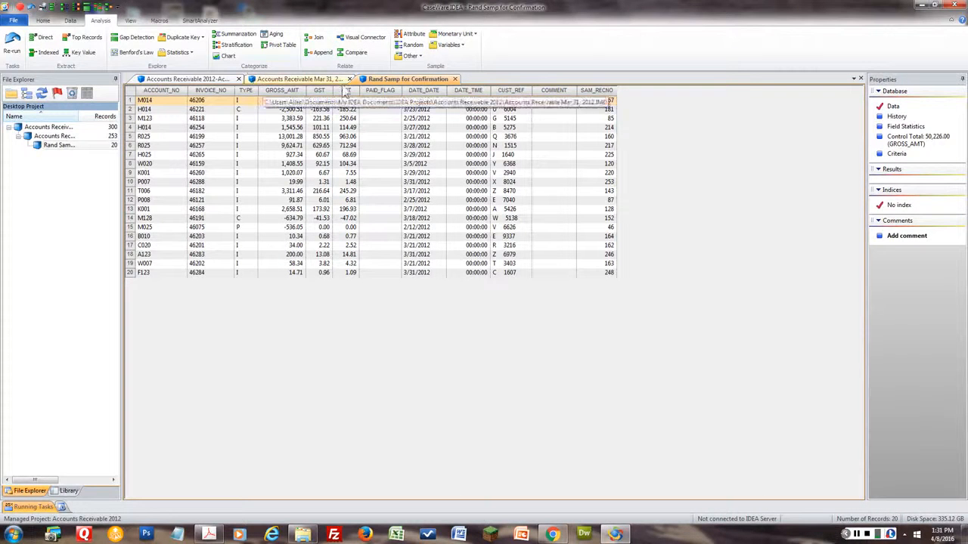
- Start an Aging on the Accounts Receivable Mar 31, 2012 database with aging date 2012/04/01 and a first interval of 15 days
click(306, 79)
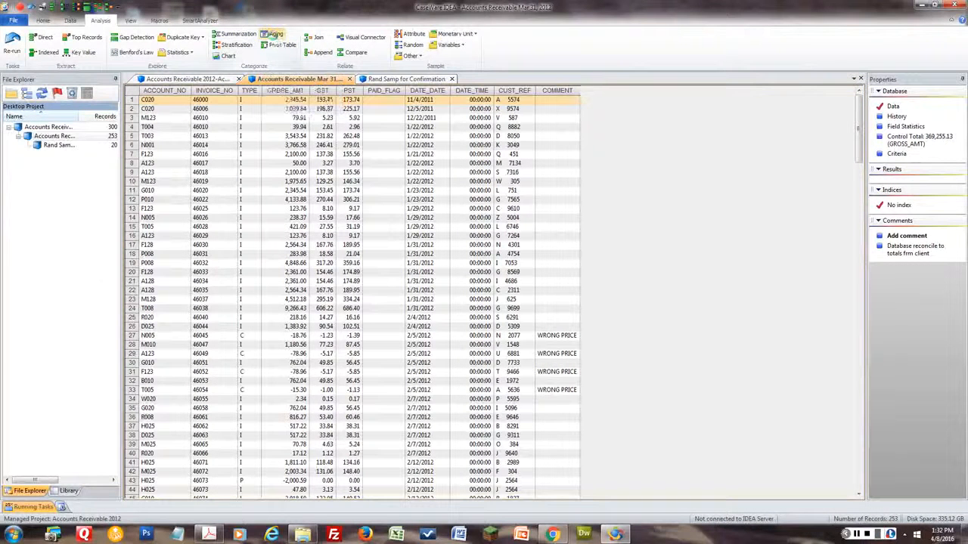
click(274, 35)
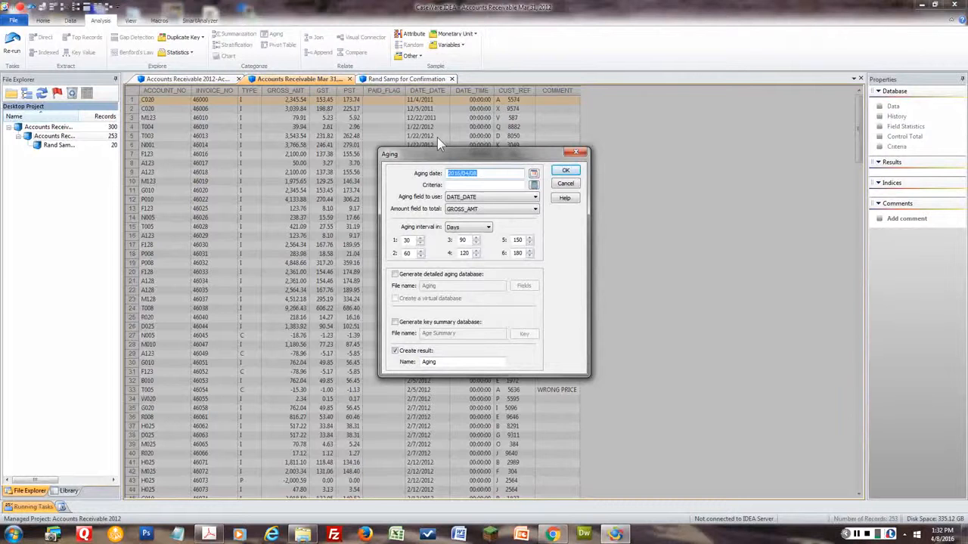
text(2012/04/01)
click(419, 244)
click(419, 243)
click(419, 244)
click(419, 244)
click(419, 244)
click(419, 244)
- Set aging intervals 2, 3 and 4 to 45, 60 and 90 days, and clear intervals 5 and 6
double_click(413, 255)
text(45)
double_click(469, 239)
text(60)
double_click(467, 254)
text(90)
double_click(525, 254)
key(Delete)
double_click(507, 240)
key(Delete)
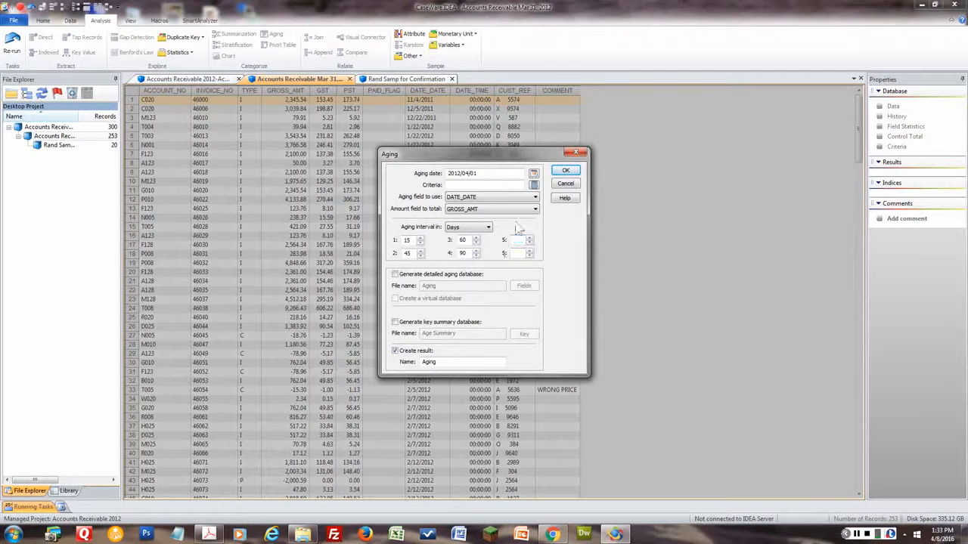
- Run the aging analysis, review its result table and display the results as a bar chart
click(567, 173)
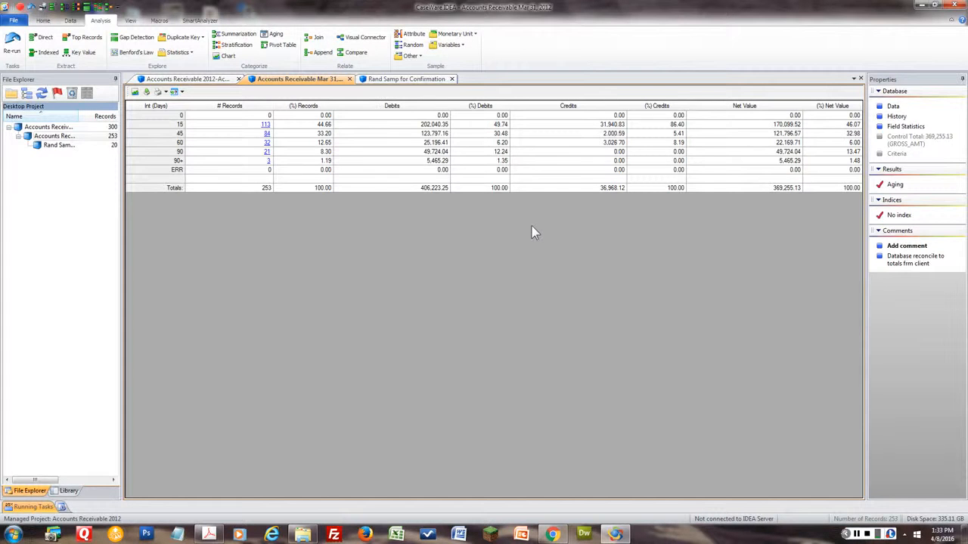
right_click(896, 187)
click(725, 225)
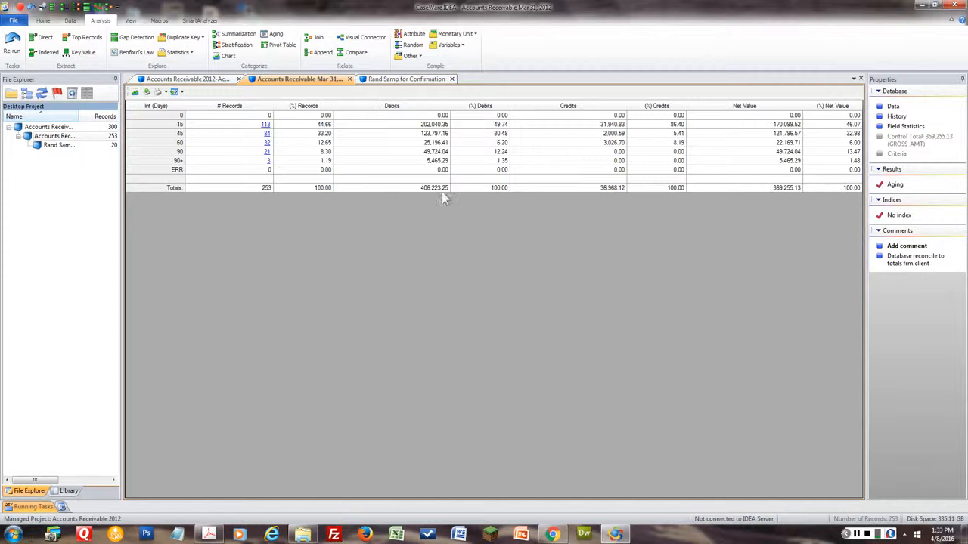
click(135, 92)
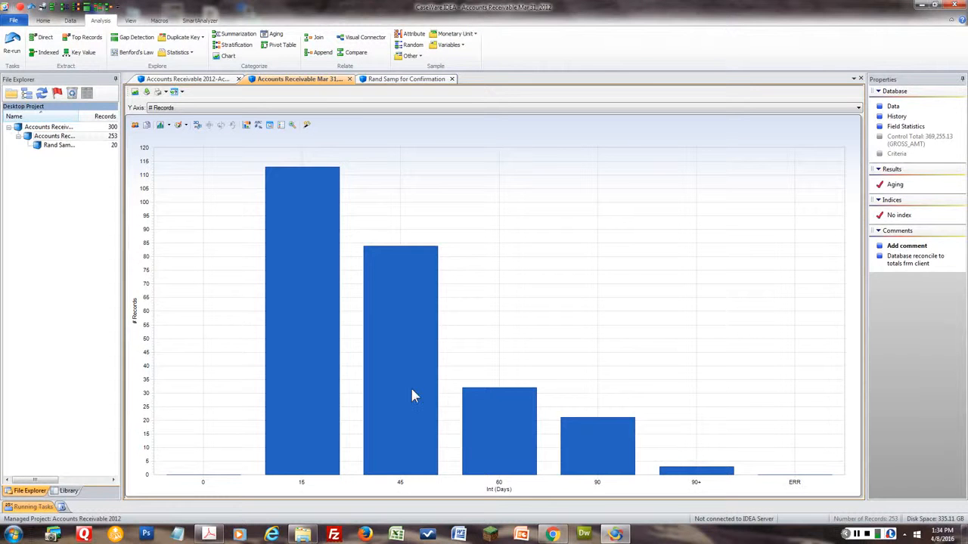
mouse_move(412, 374)
- Plot Net Value on the aging chart's Y axis, inspect the 90-day bar, and switch the axis back to # Records
click(859, 108)
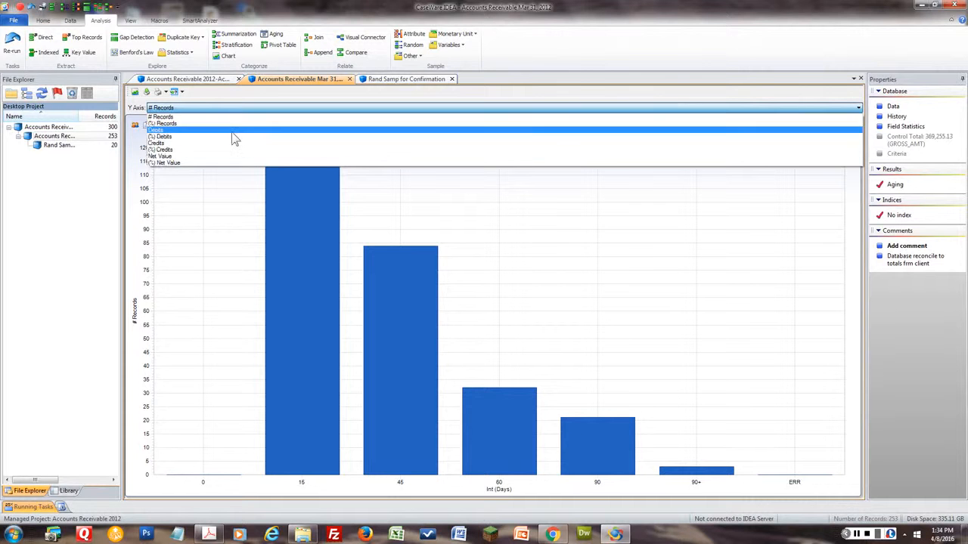
click(235, 157)
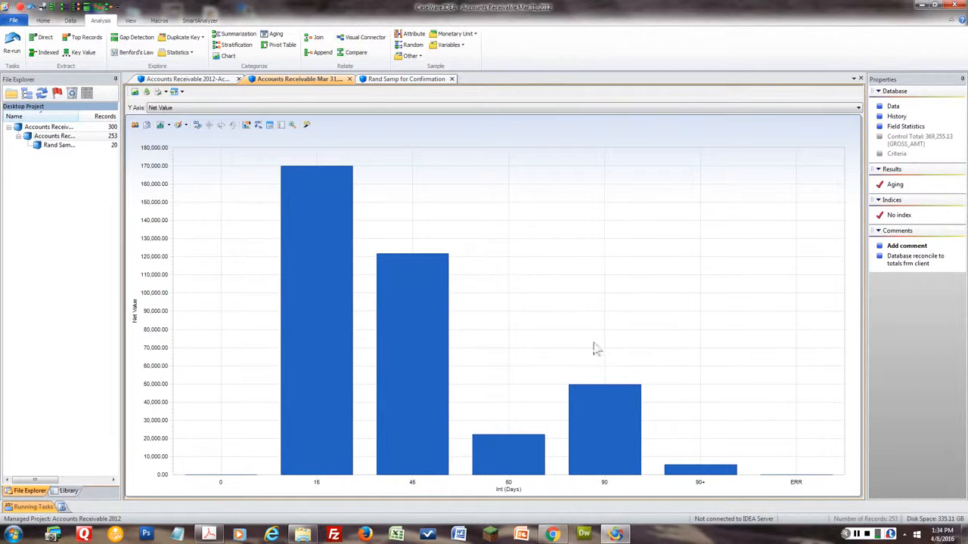
click(602, 391)
click(420, 109)
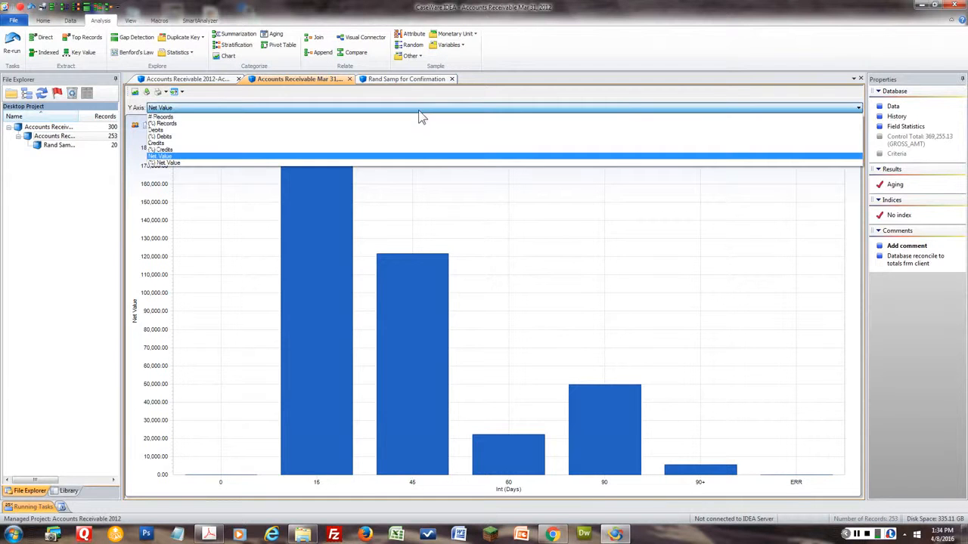
click(205, 119)
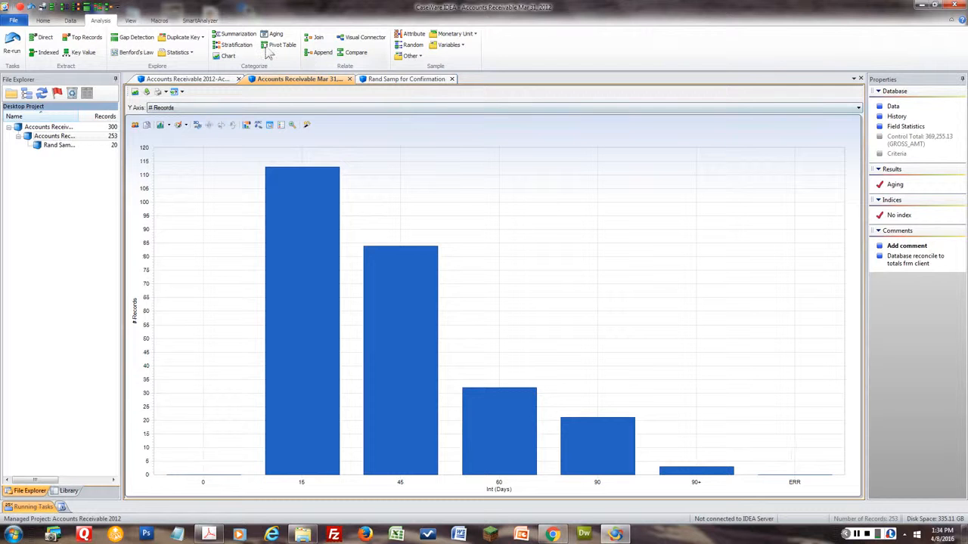